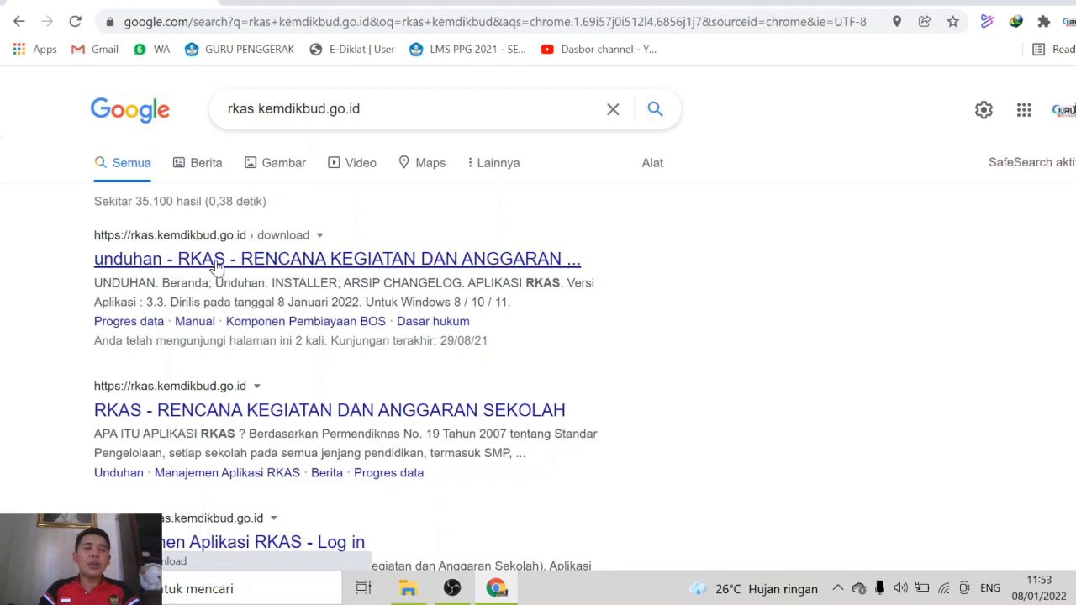
# Open the 'unduhan - RKAS' result and scroll down to the version 3.3 installer section
pyautogui.click(218, 265)
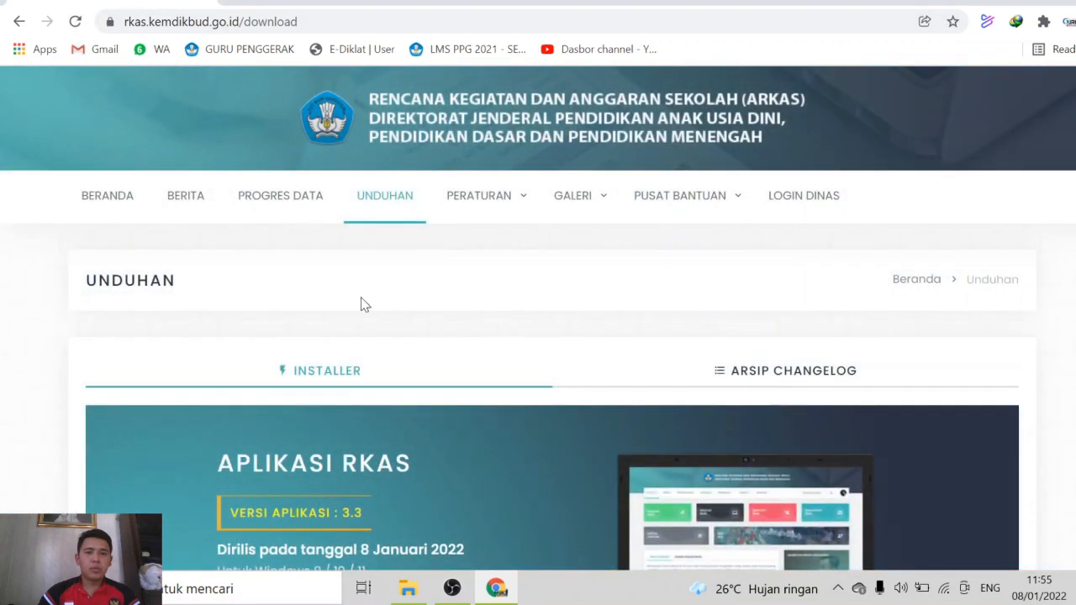
pyautogui.scroll(-3, 361, 303)
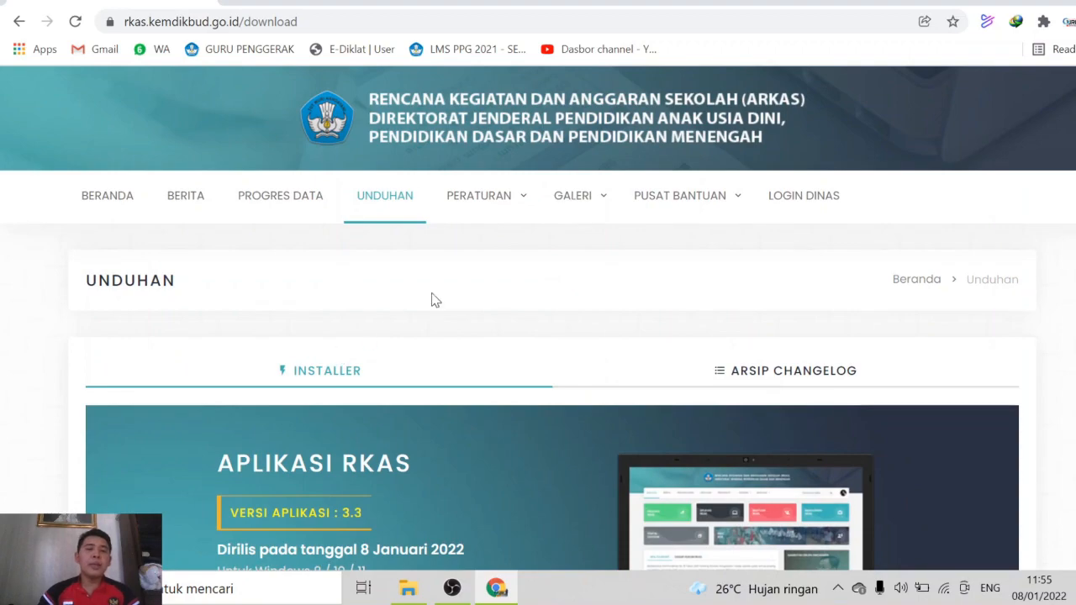
pyautogui.scroll(-3, 370, 271)
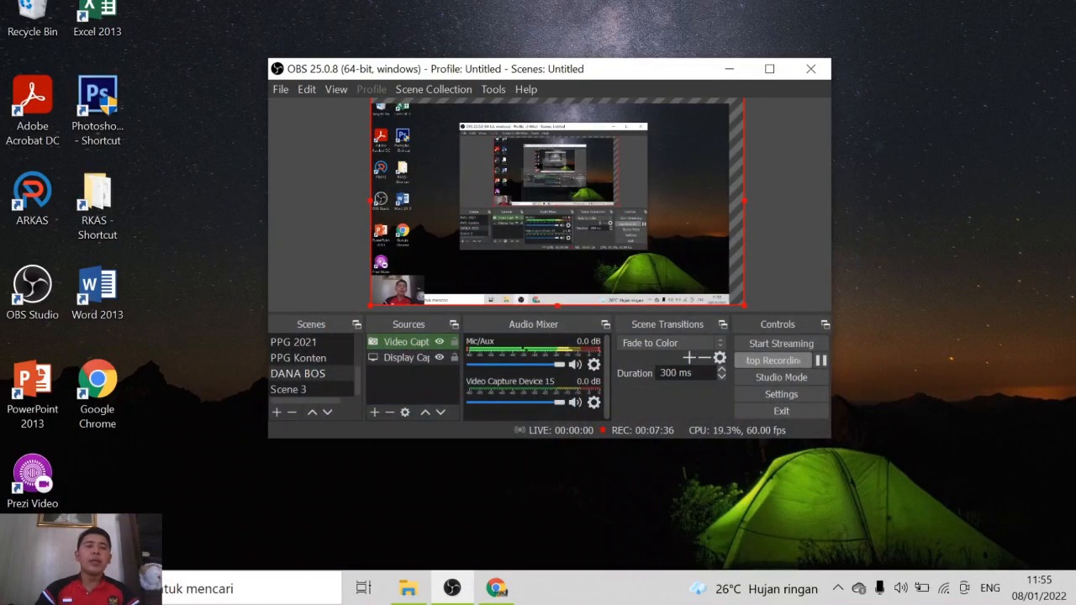
# Find Setup-RKAS-3.3 in Downloads › Programs and run the installer
pyautogui.click(409, 590)
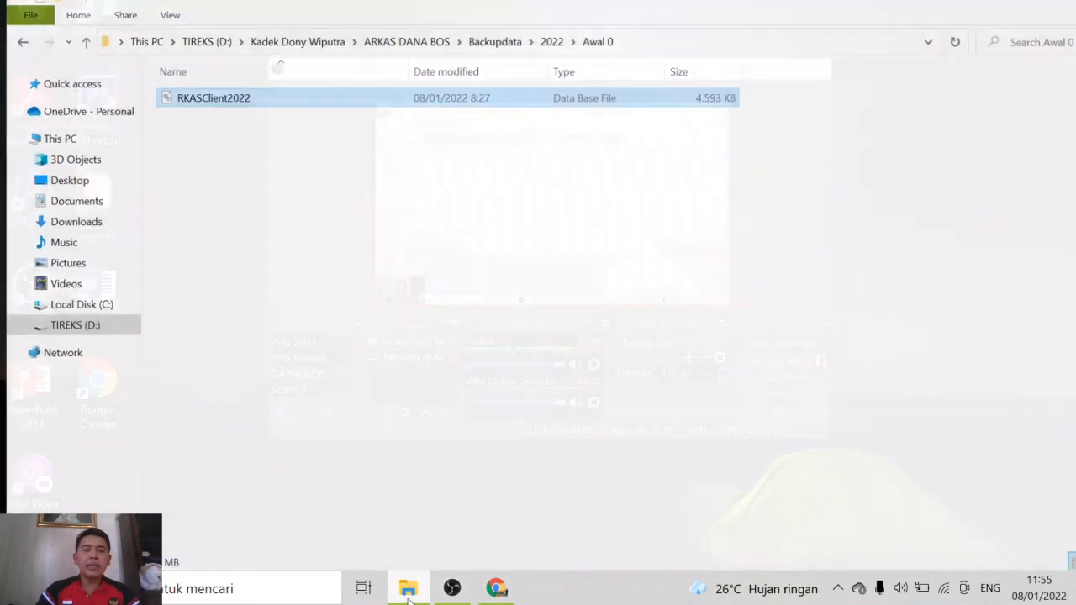
pyautogui.click(68, 215)
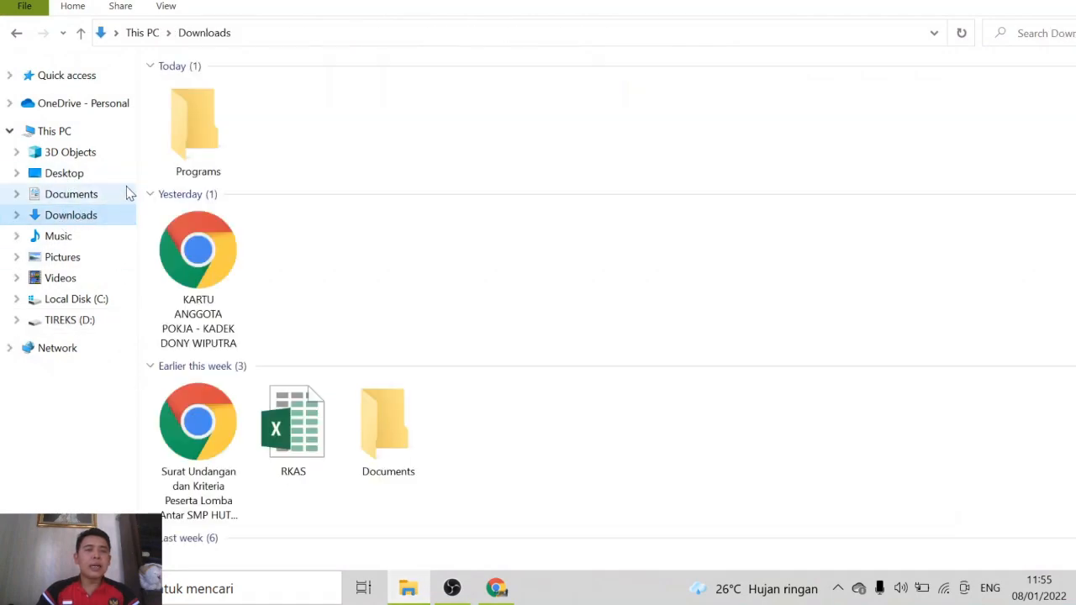
pyautogui.click(217, 144)
pyautogui.doubleClick(217, 145)
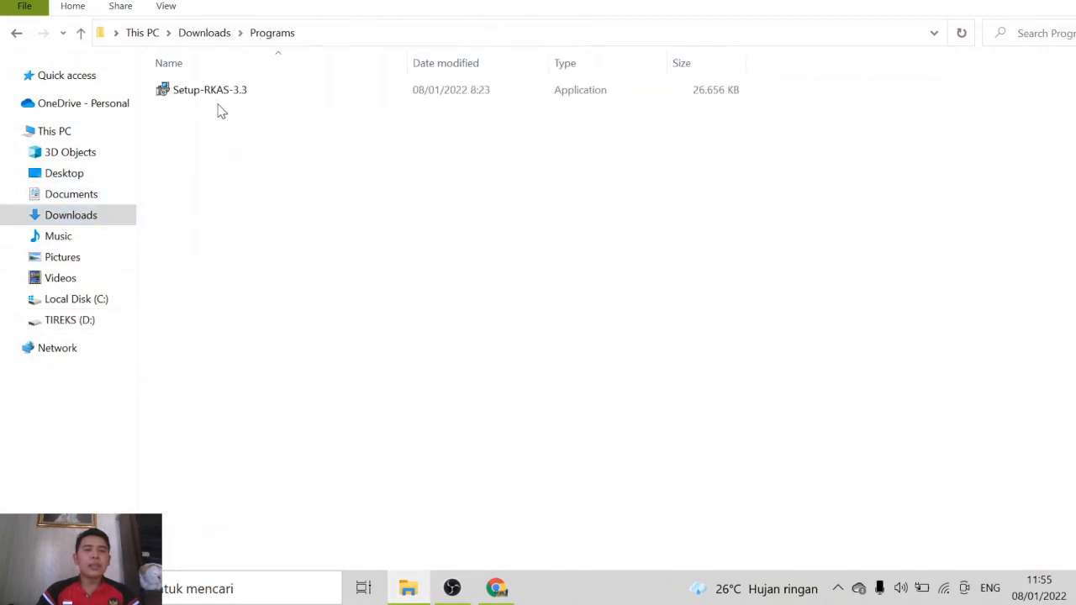
pyautogui.click(218, 100)
pyautogui.doubleClick(218, 101)
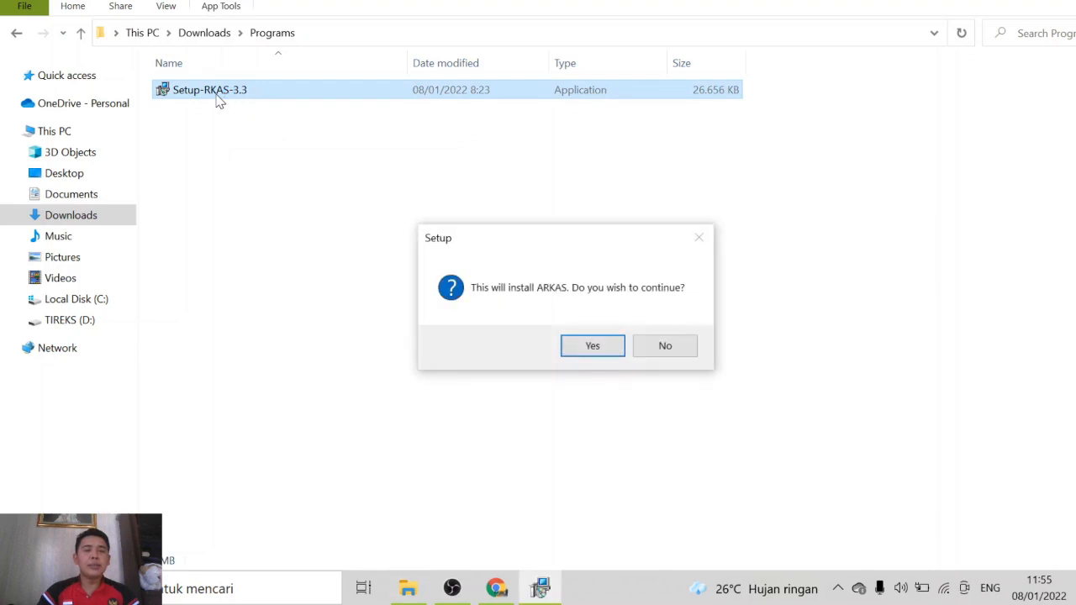
# Install ARKAS 3.3 with a desktop shortcut and launch it when setup finishes
pyautogui.click(593, 347)
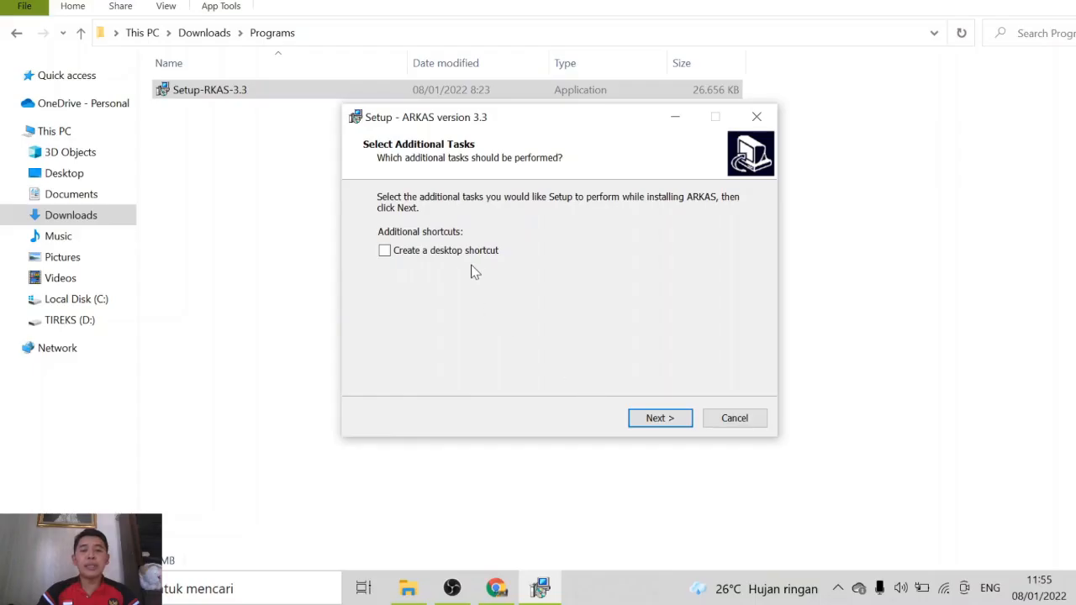
pyautogui.click(473, 253)
pyautogui.click(661, 421)
pyautogui.click(660, 421)
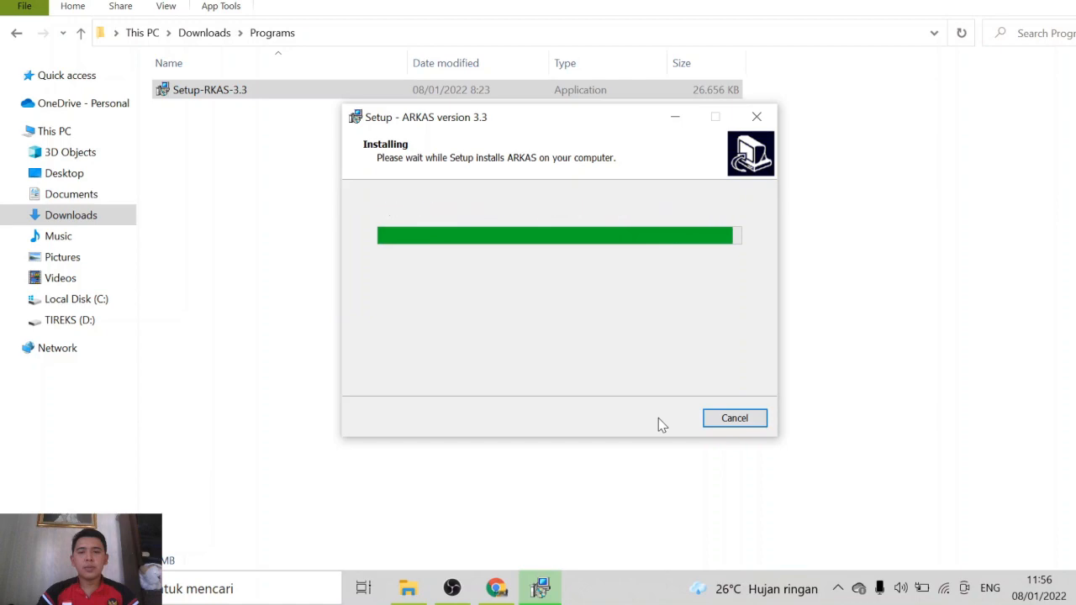
pyautogui.click(661, 418)
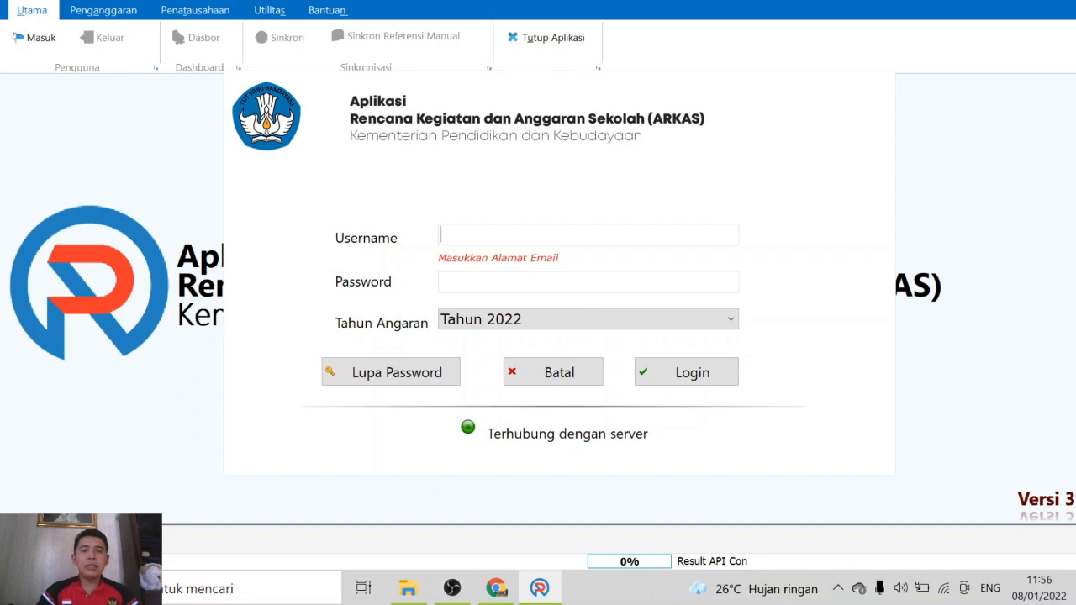
# Log in for budget year 2022 with the school account's username email and password
pyautogui.click(557, 329)
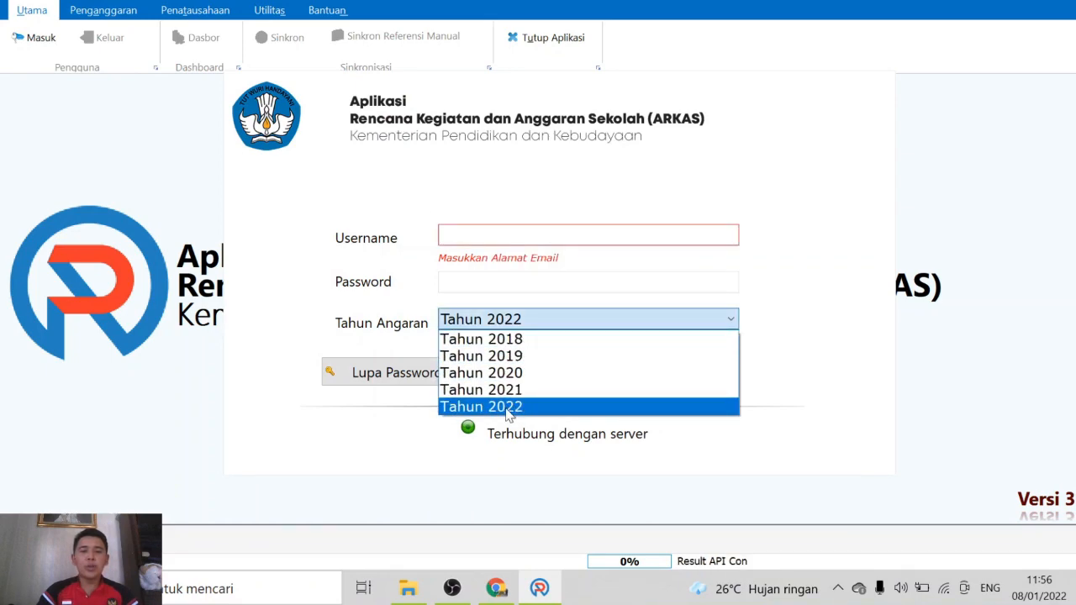
pyautogui.click(470, 234)
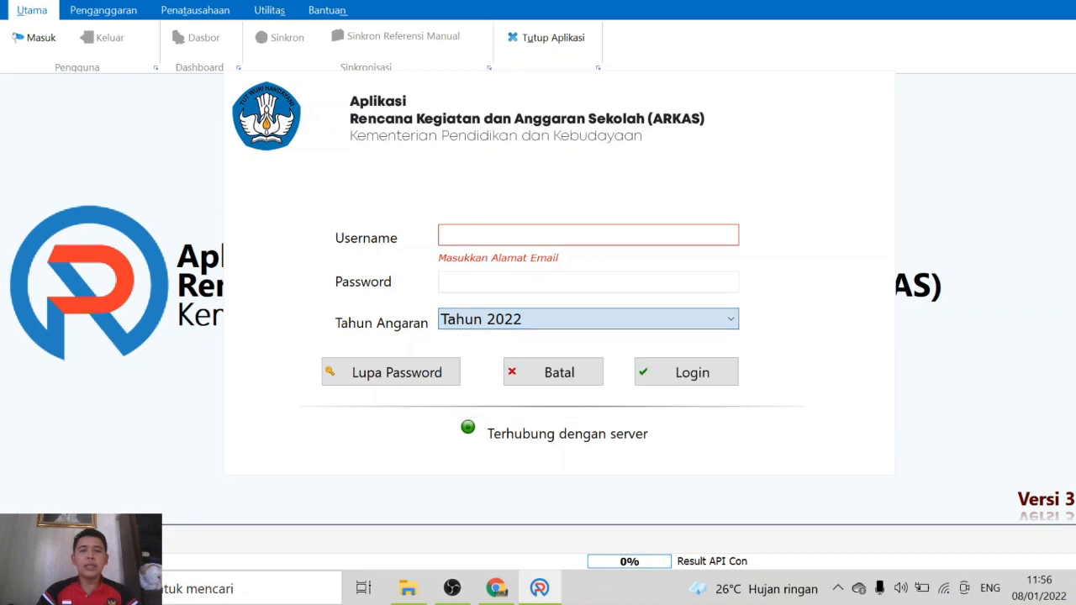
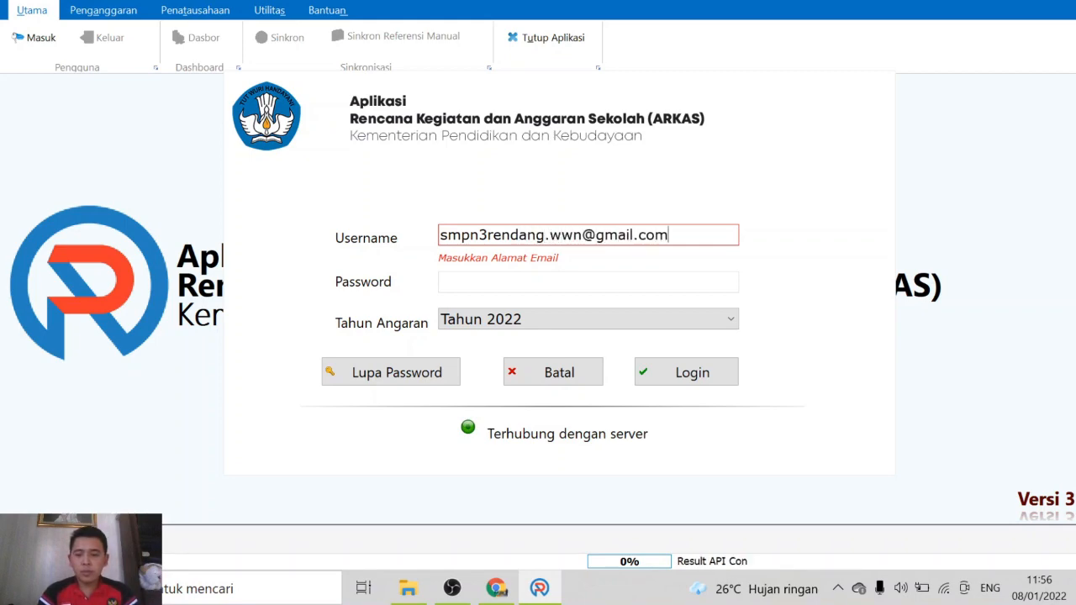
pyautogui.press('Tab')
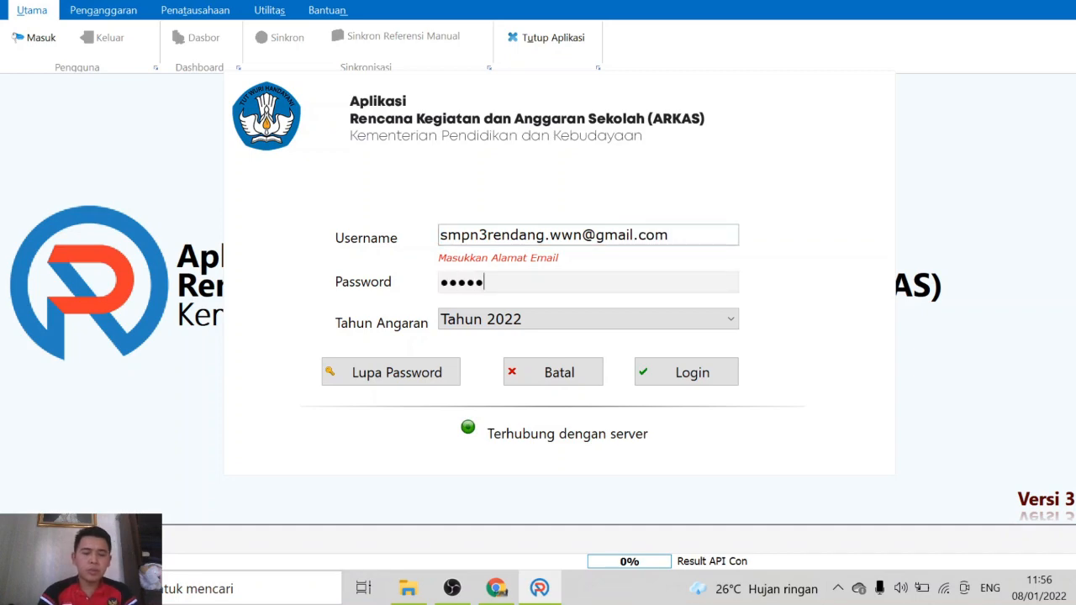
pyautogui.click(685, 379)
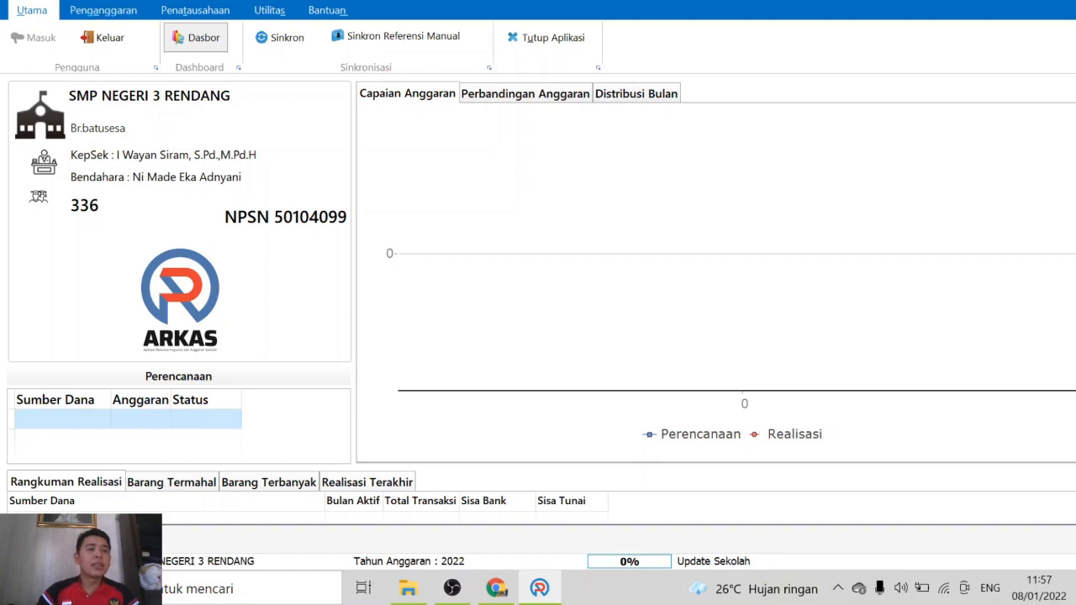
# On the Penganggaran tab, check Penanggung Jawab, then go to Aktivasi Kertas Kerja
pyautogui.click(116, 7)
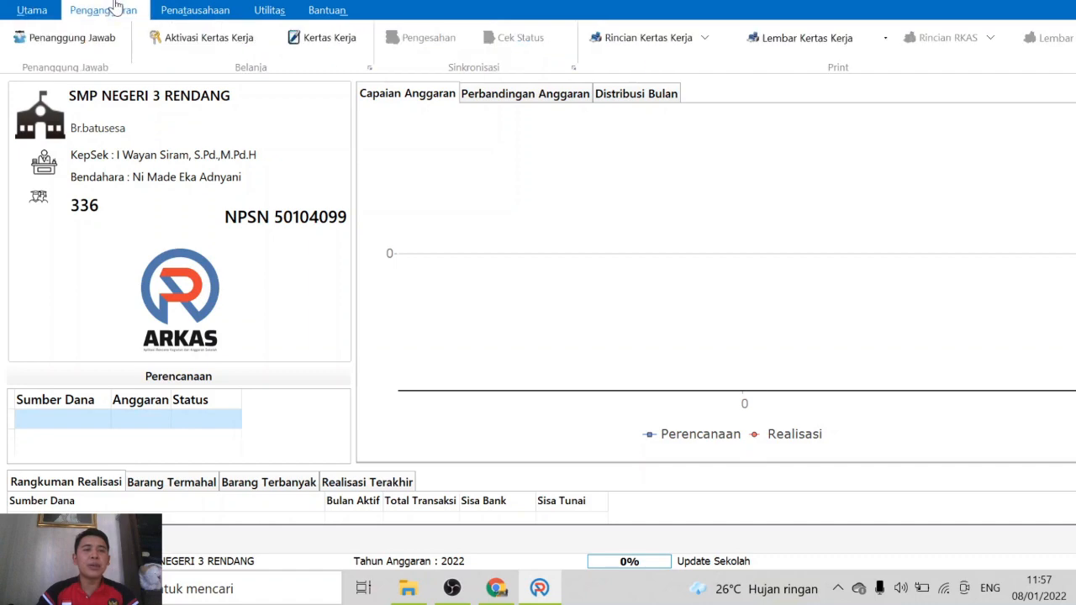
pyautogui.click(74, 39)
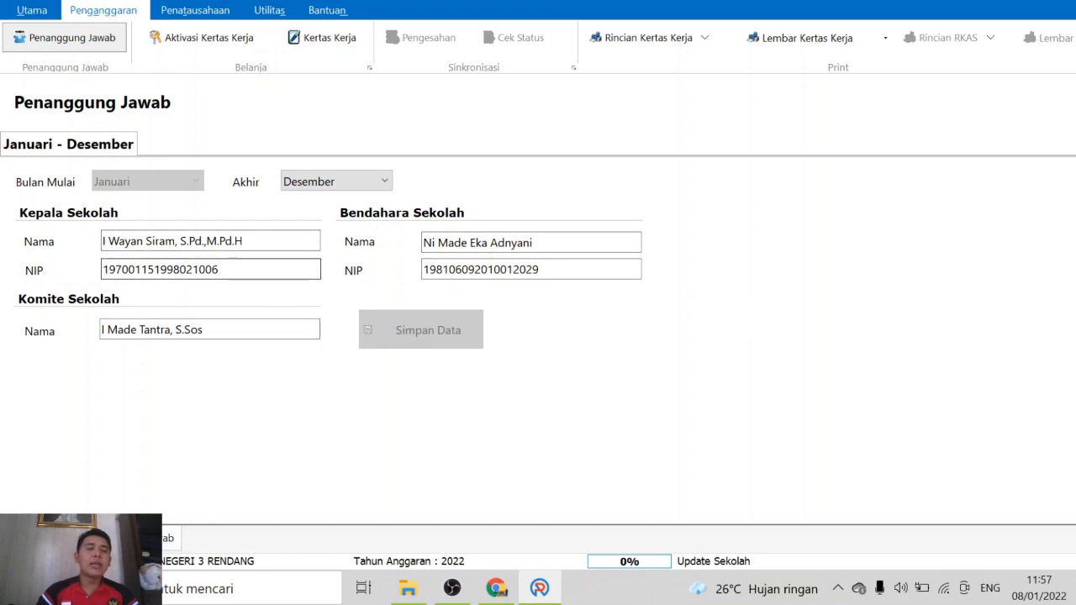
pyautogui.click(206, 35)
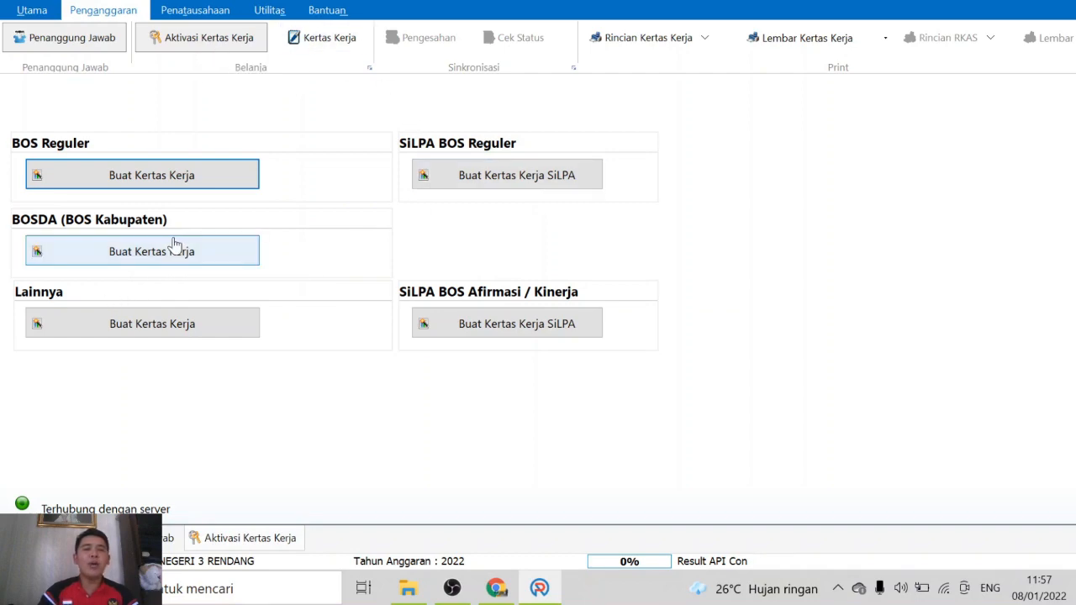
# Create the BOS Reguler worksheet with Copy dari Anggaran Tahun Sebelumnya ticked
pyautogui.click(139, 181)
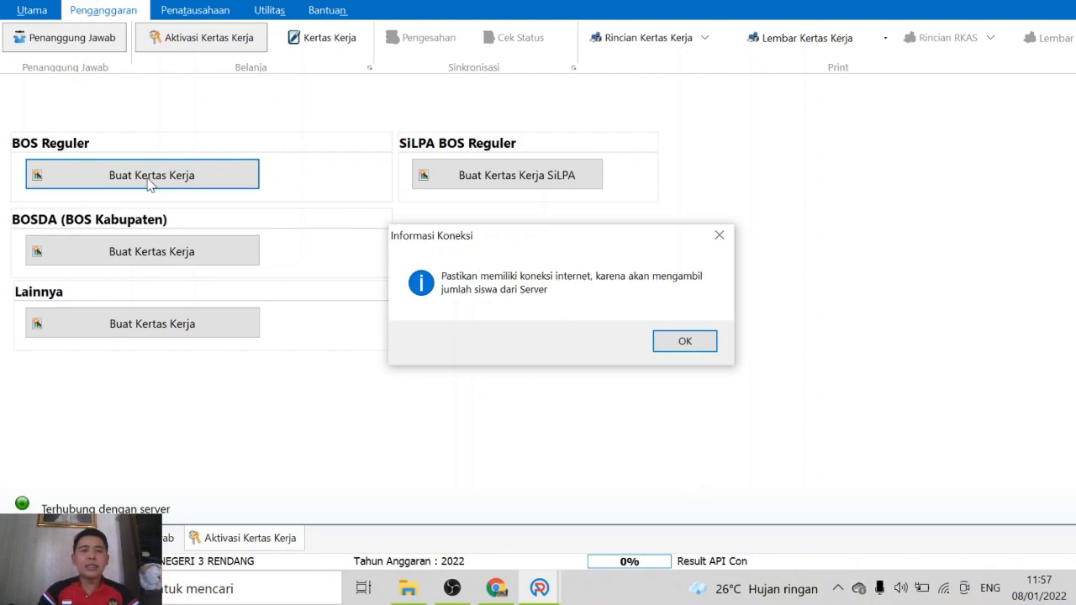
pyautogui.click(685, 342)
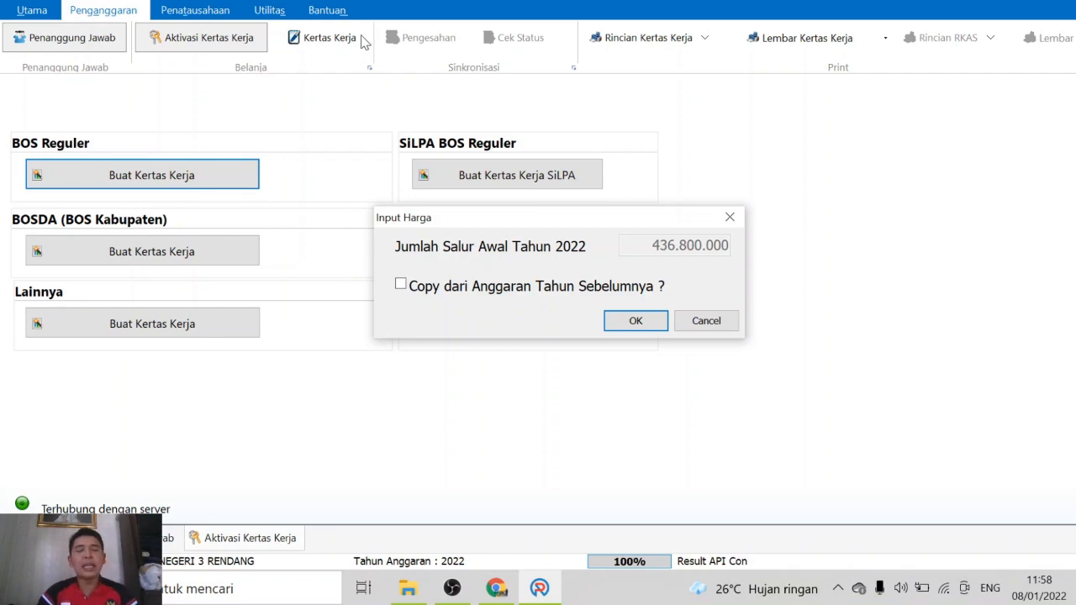
pyautogui.click(402, 285)
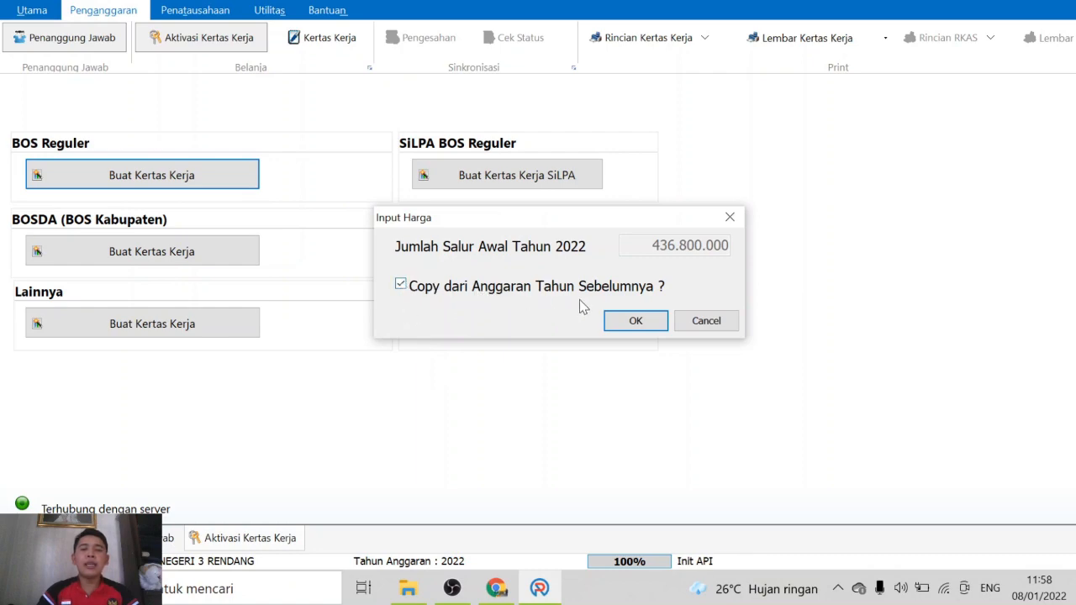
pyautogui.click(635, 324)
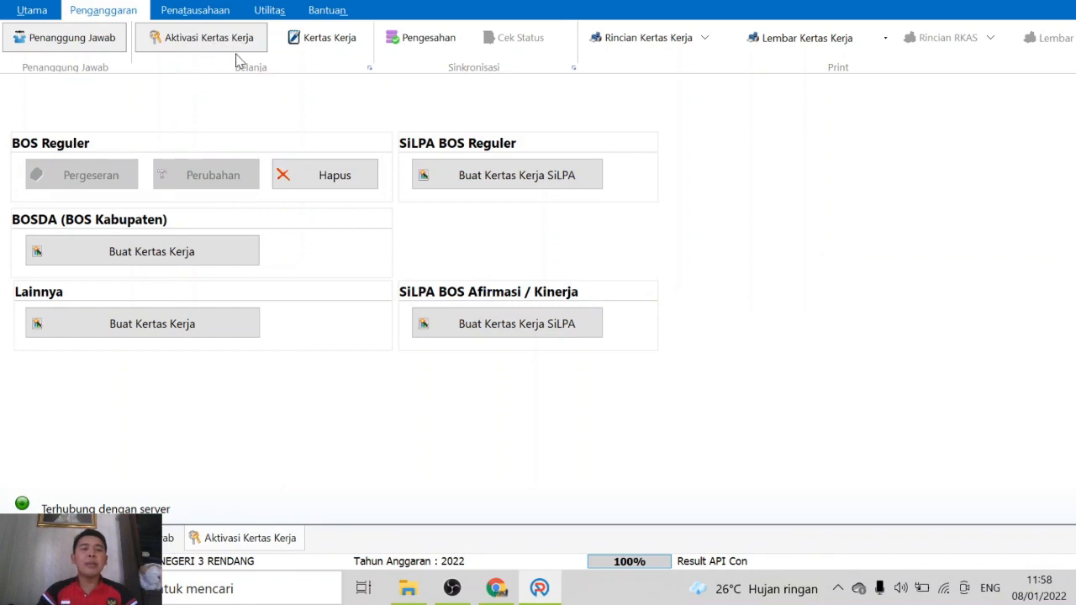
# Open Kertas Kerja and load the BOS Reguler funding source
pyautogui.click(336, 42)
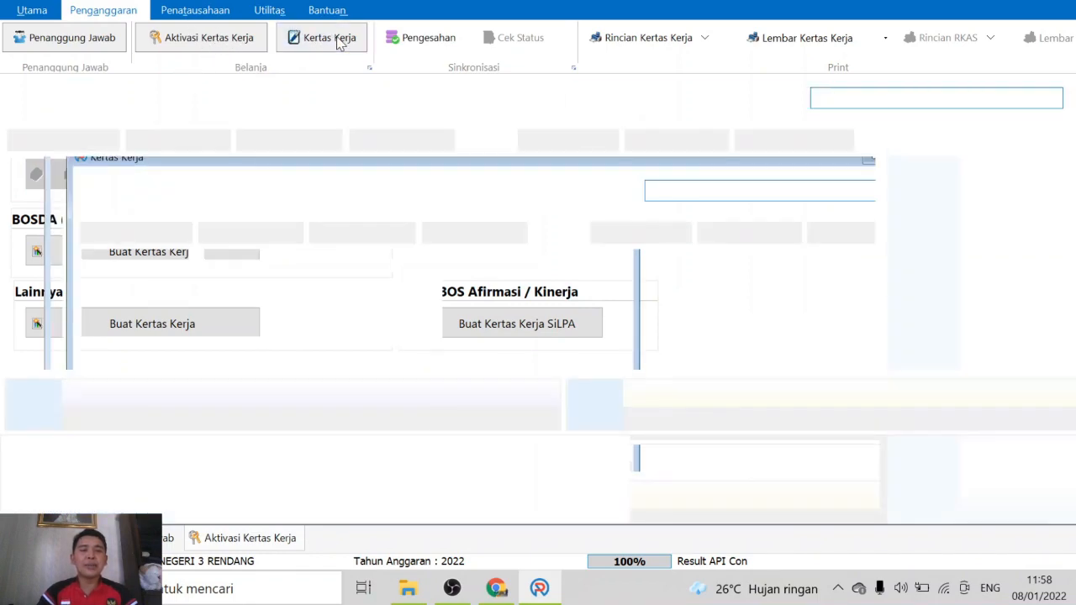
pyautogui.click(913, 106)
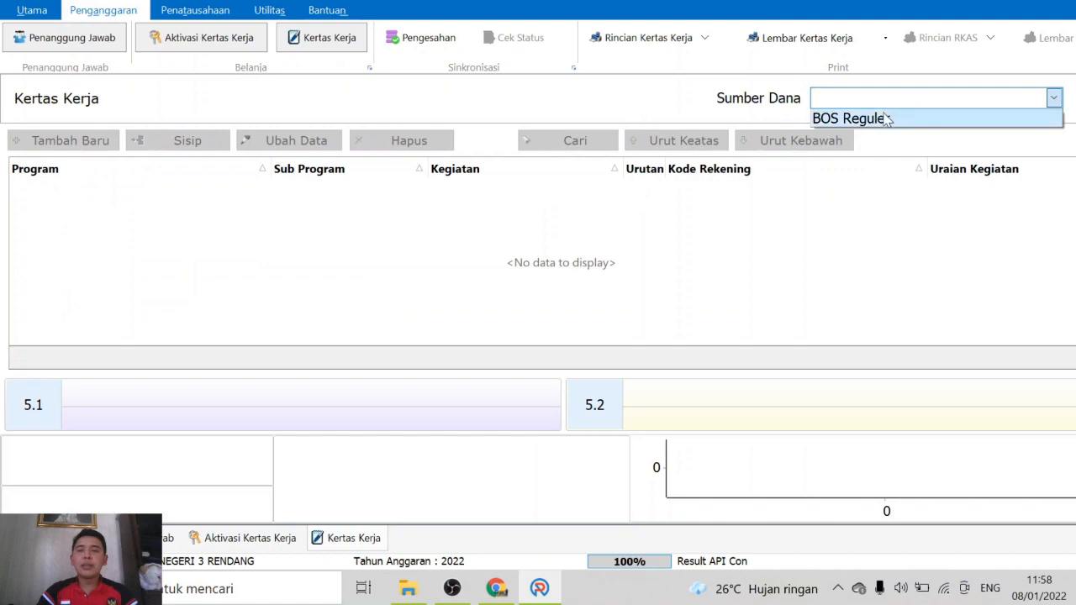
pyautogui.click(884, 115)
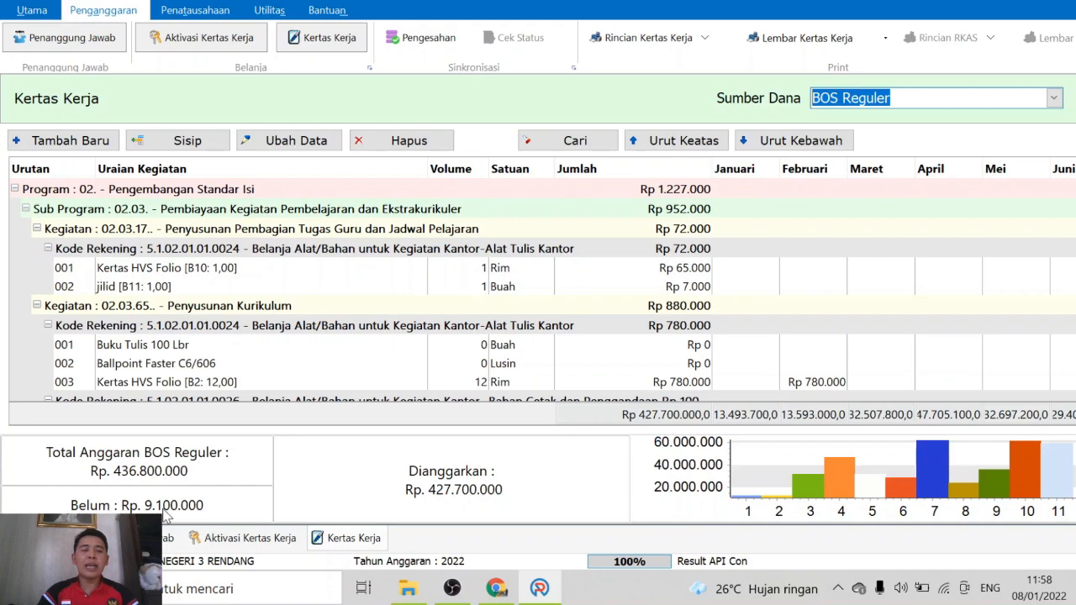
# Select the Kertas HVS Folio item and scroll through the budget items across programs
pyautogui.moveTo(164, 516)
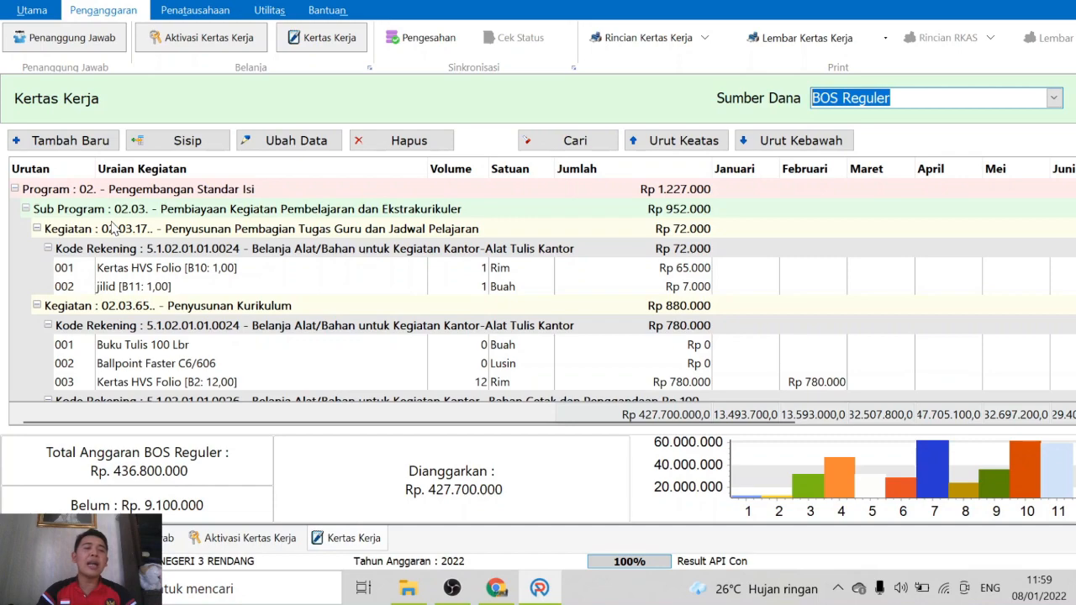
pyautogui.click(119, 270)
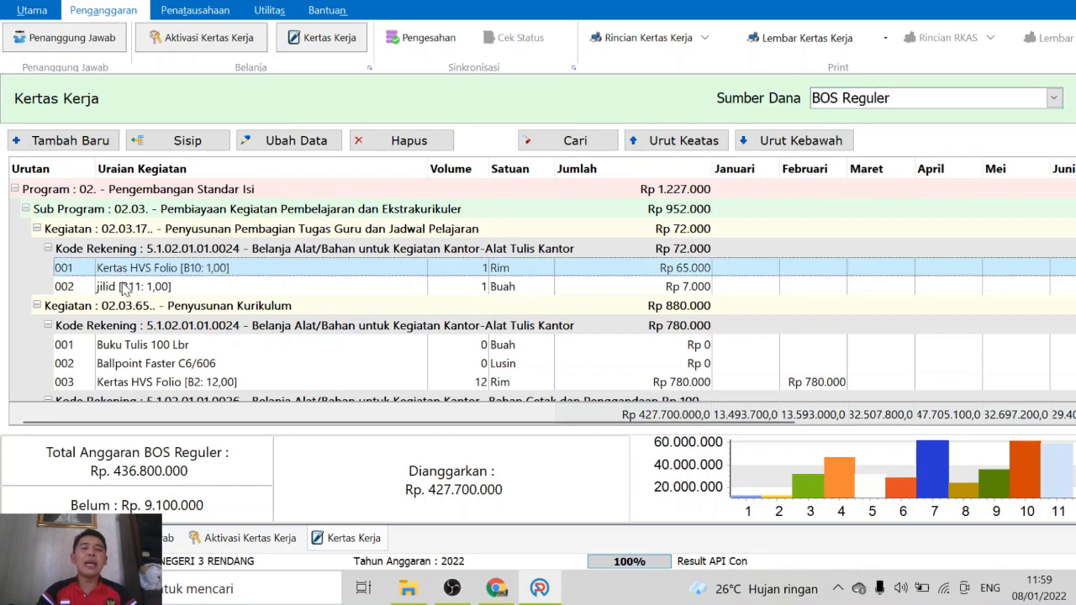
pyautogui.scroll(-2, 183, 336)
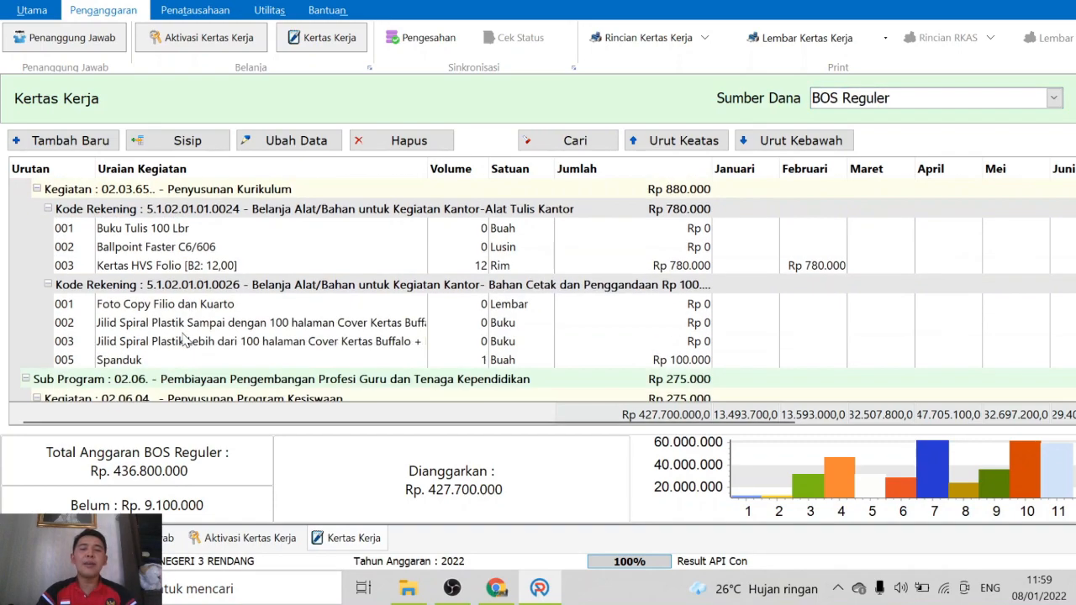
pyautogui.scroll(-2, 160, 332)
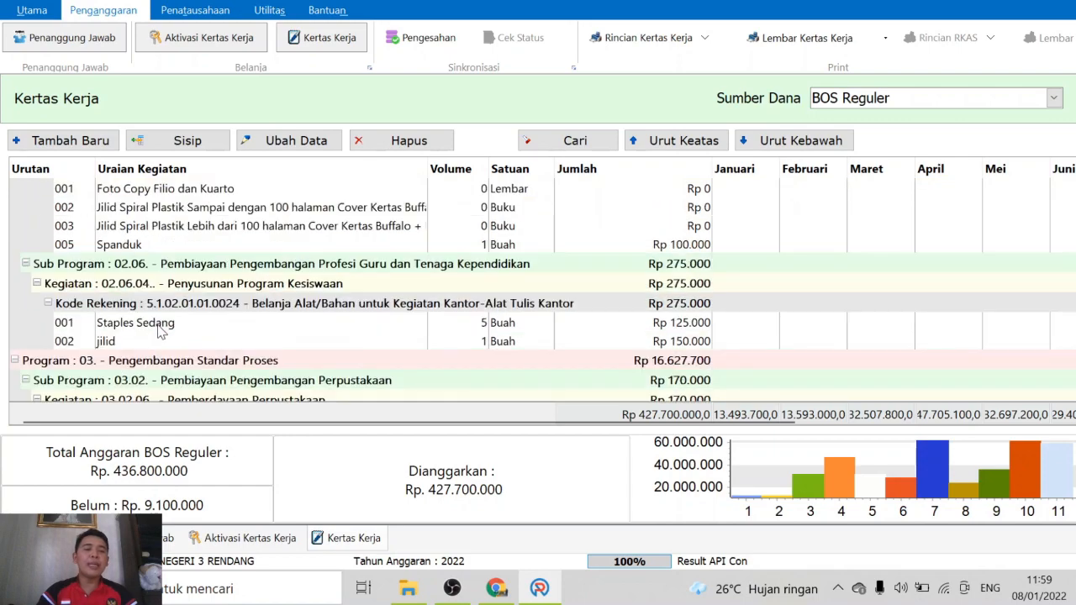
pyautogui.scroll(-2, 159, 334)
pyautogui.scroll(-8, 159, 334)
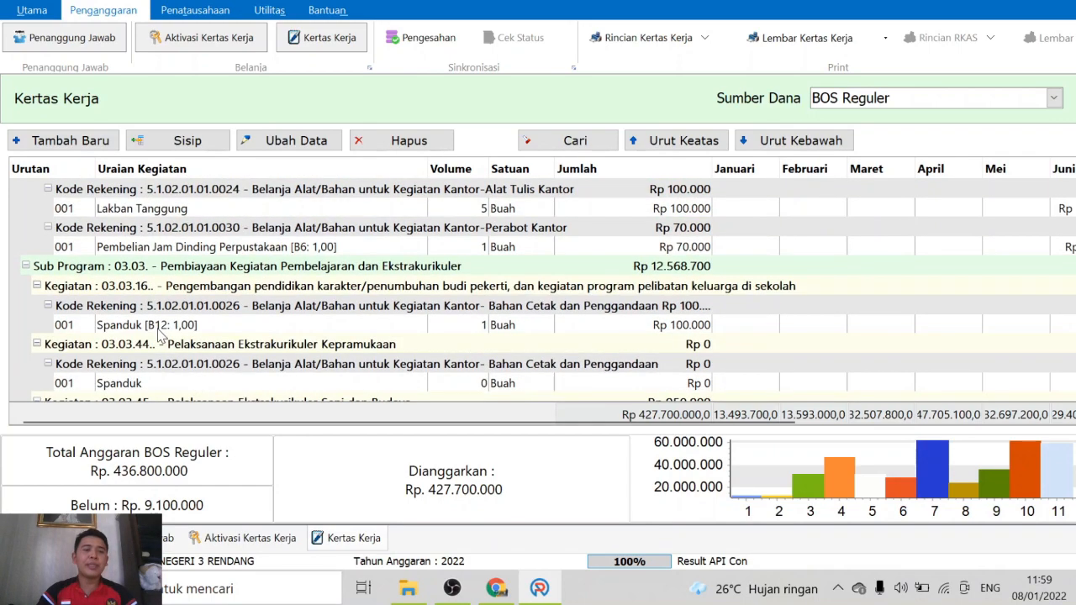
pyautogui.scroll(-2, 160, 334)
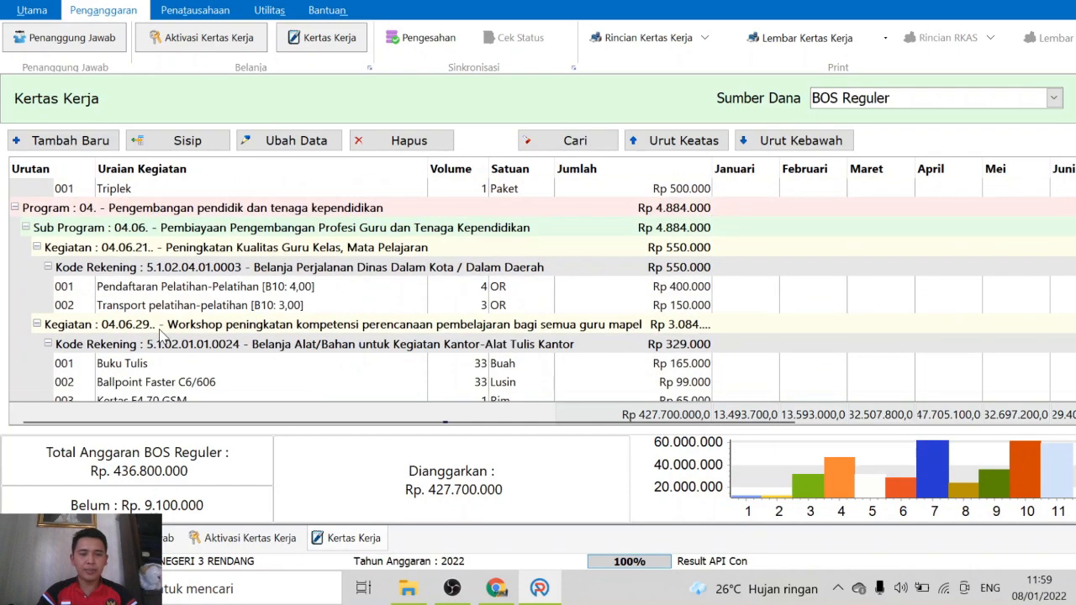
pyautogui.scroll(15, 164, 328)
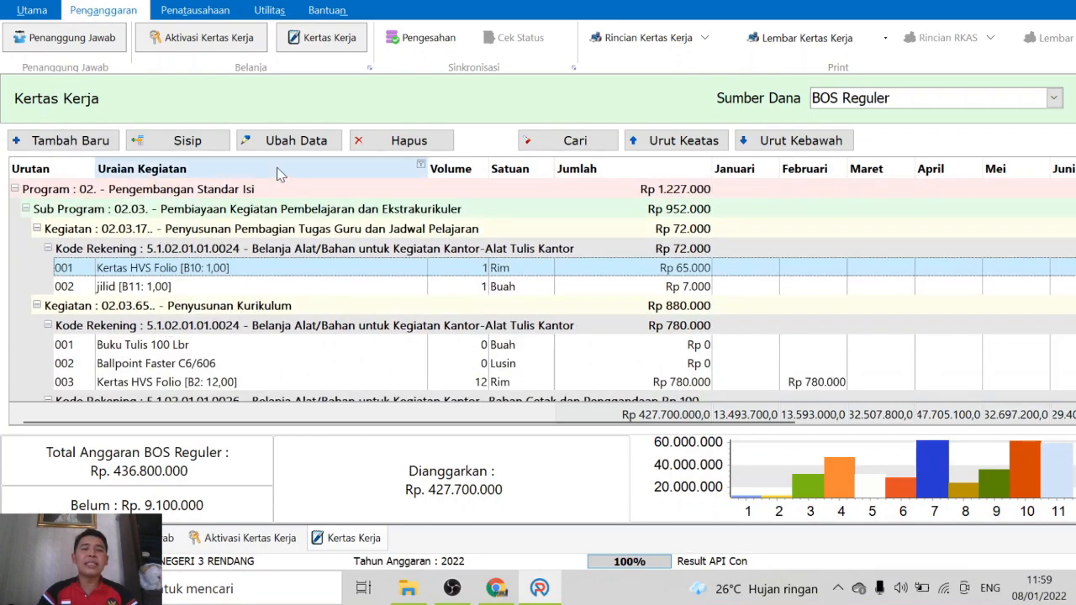
pyautogui.doubleClick(132, 287)
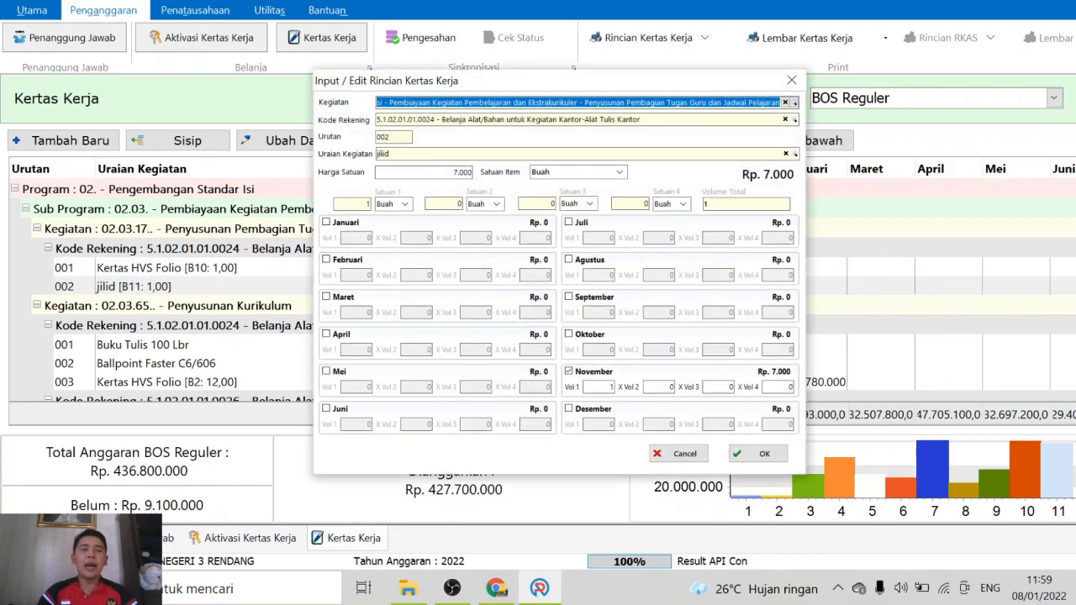
pyautogui.doubleClick(451, 172)
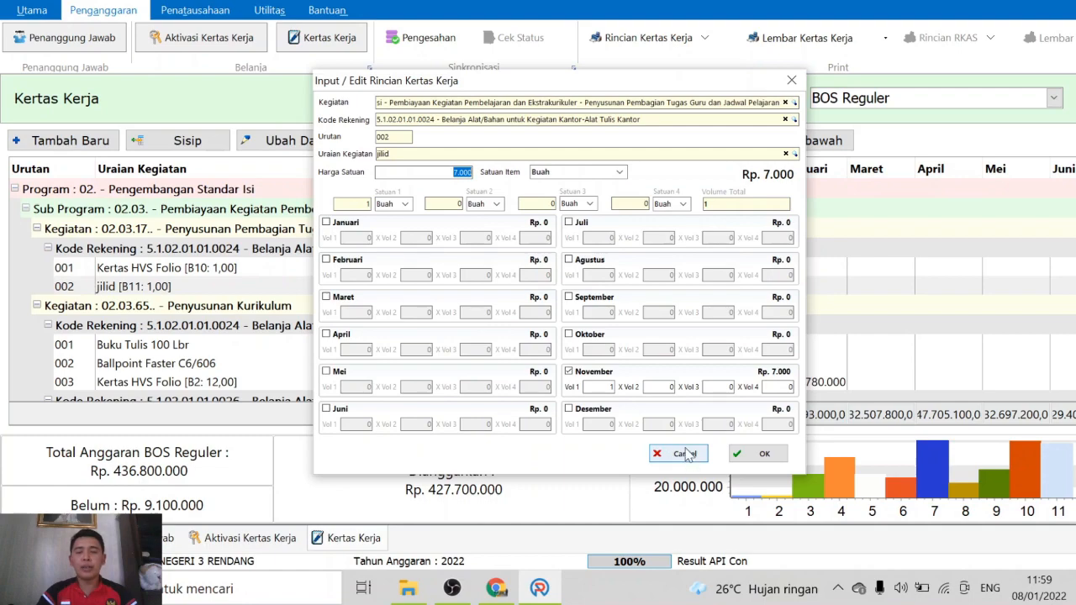
pyautogui.click(682, 454)
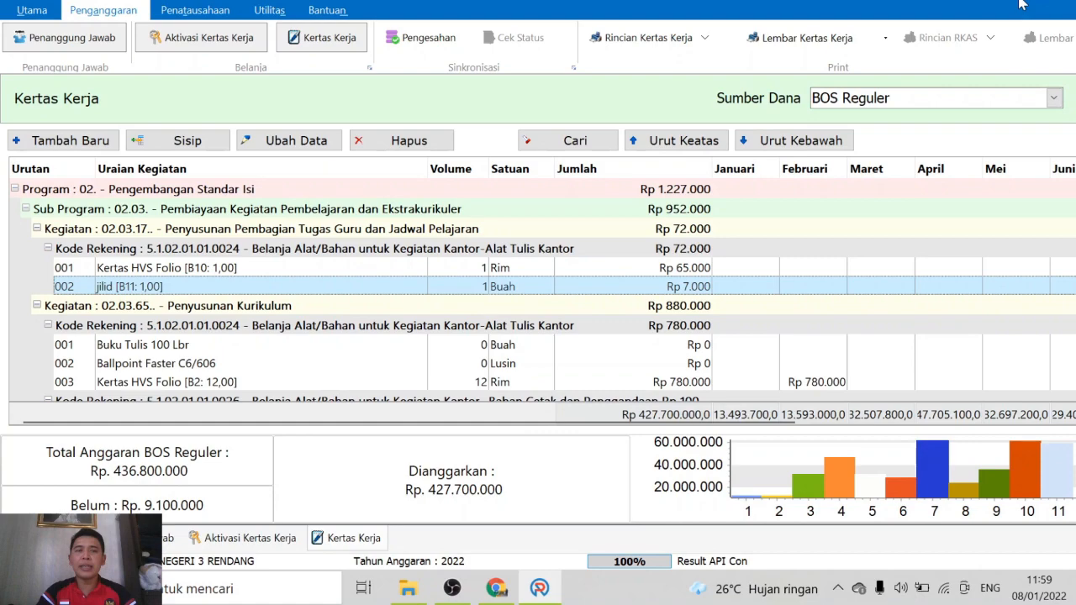
# Return to Aktivasi Kertas Kerja and start a new BOS Reguler worksheet, acknowledging the connection notice
pyautogui.click(38, 11)
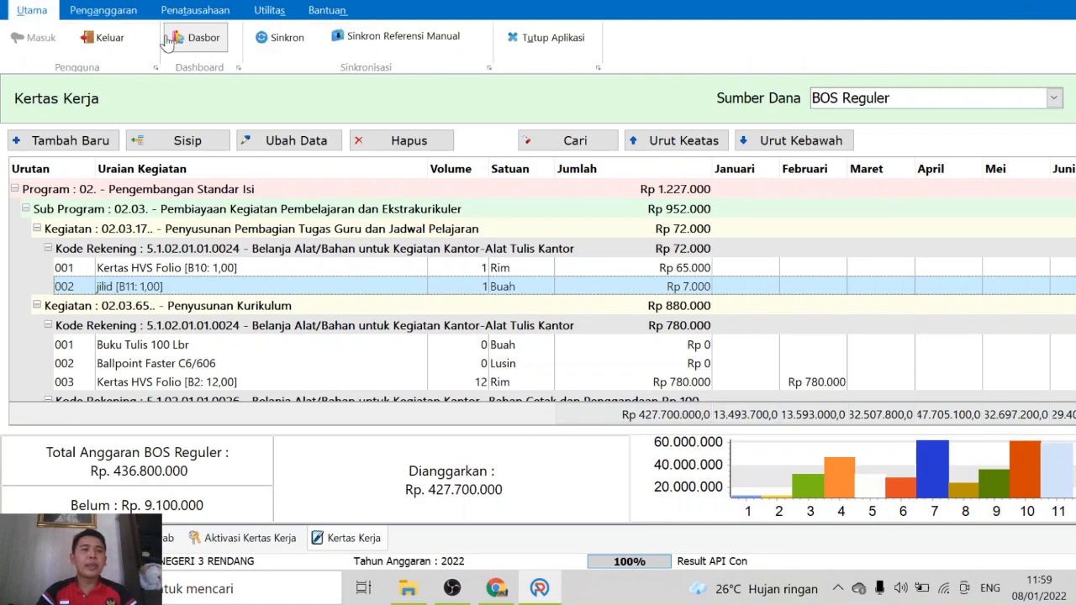
pyautogui.click(108, 10)
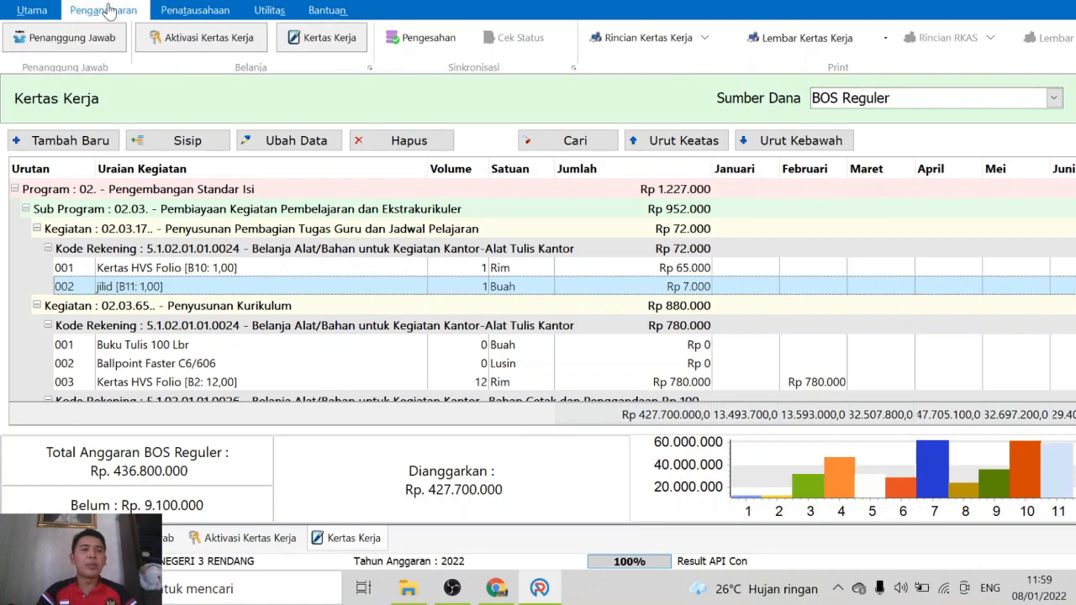
pyautogui.click(209, 46)
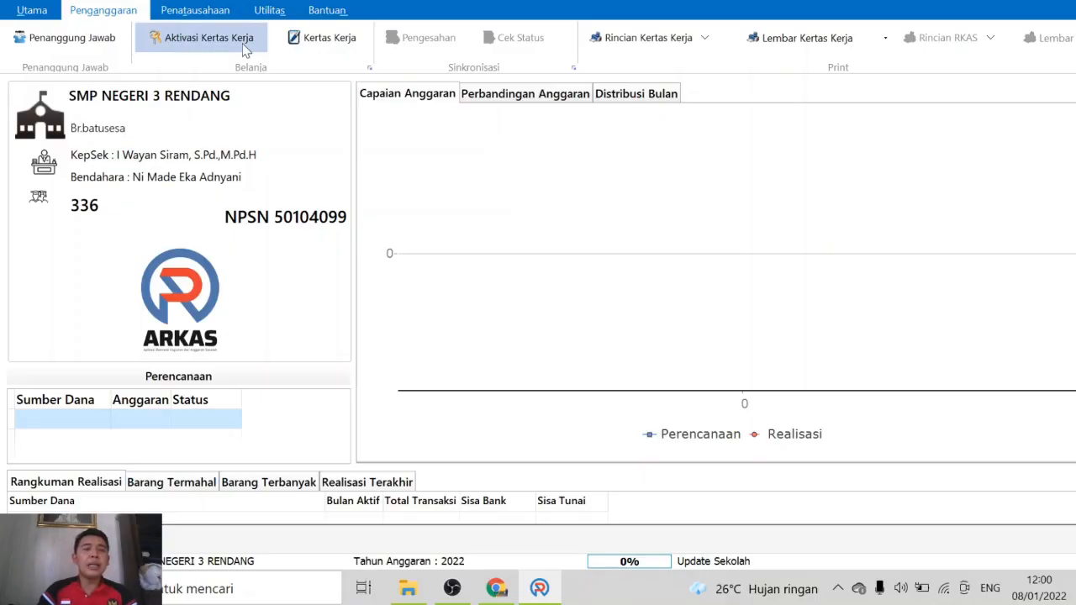
pyautogui.click(341, 42)
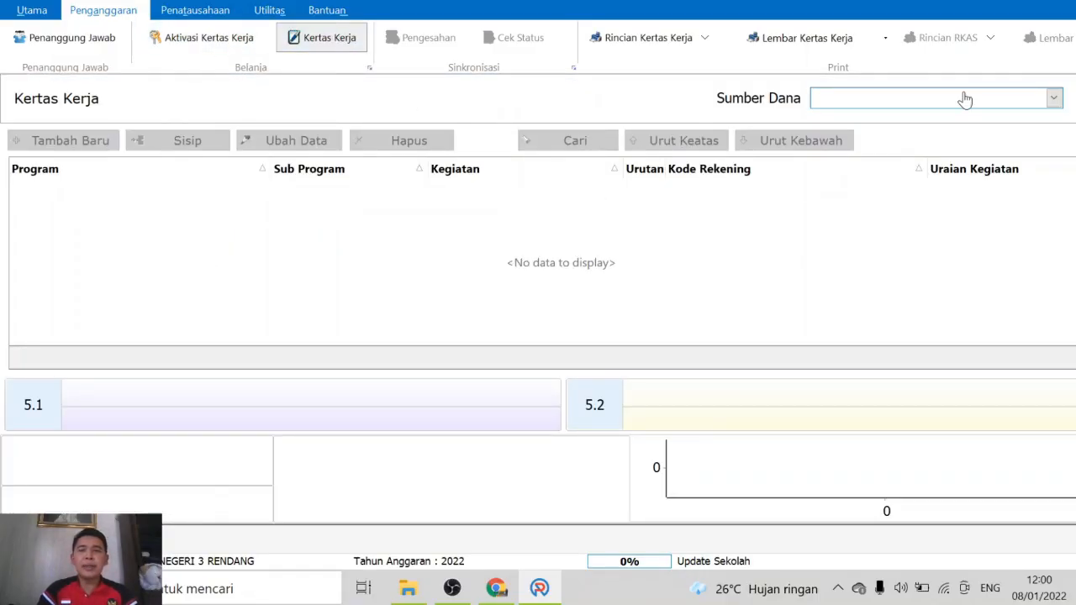
pyautogui.click(195, 42)
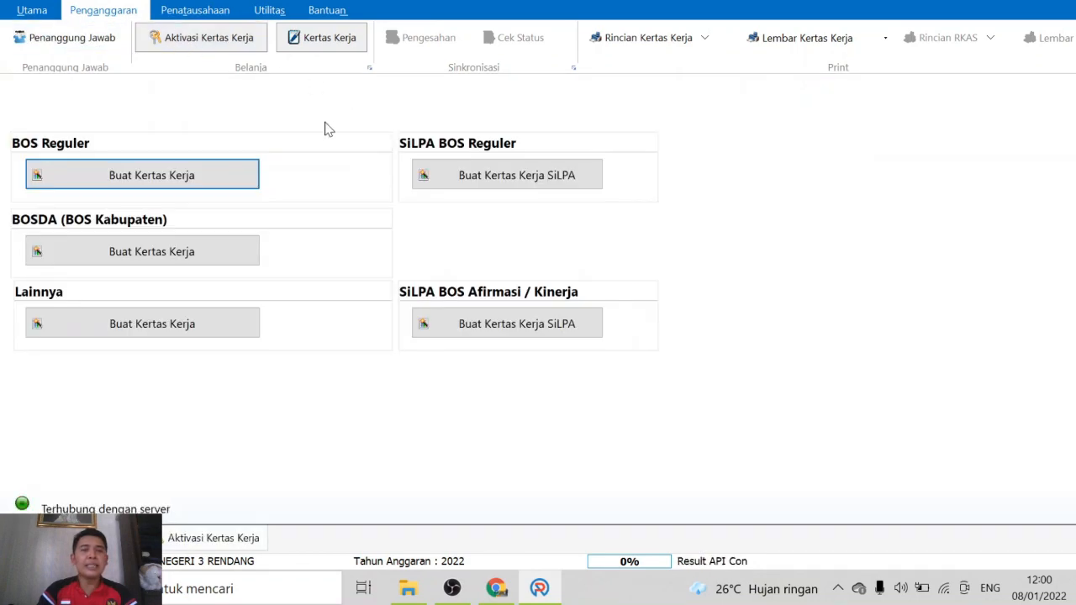
pyautogui.click(164, 177)
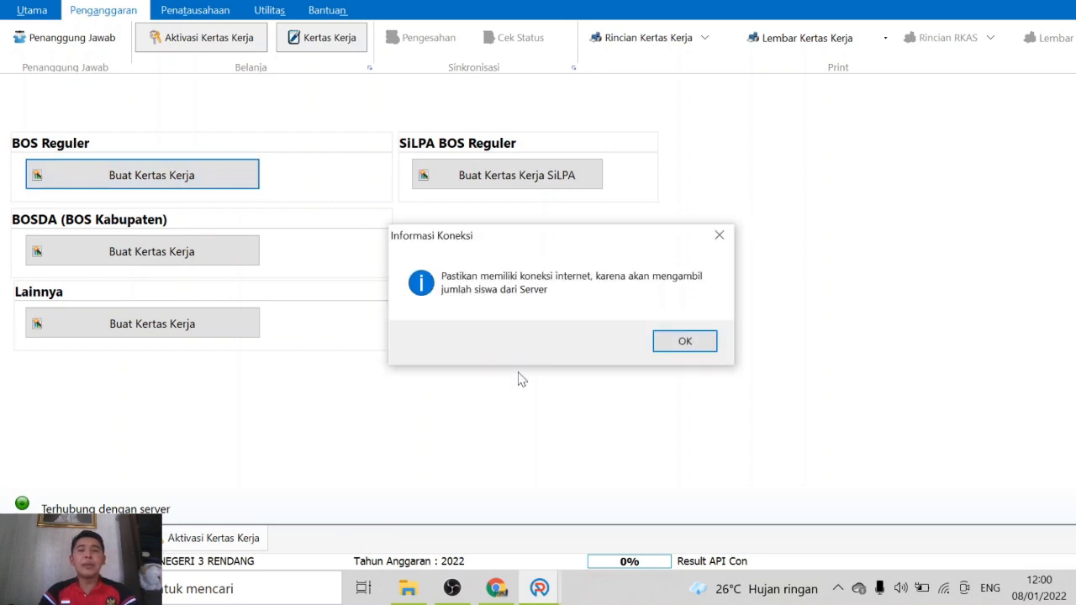
pyautogui.click(685, 341)
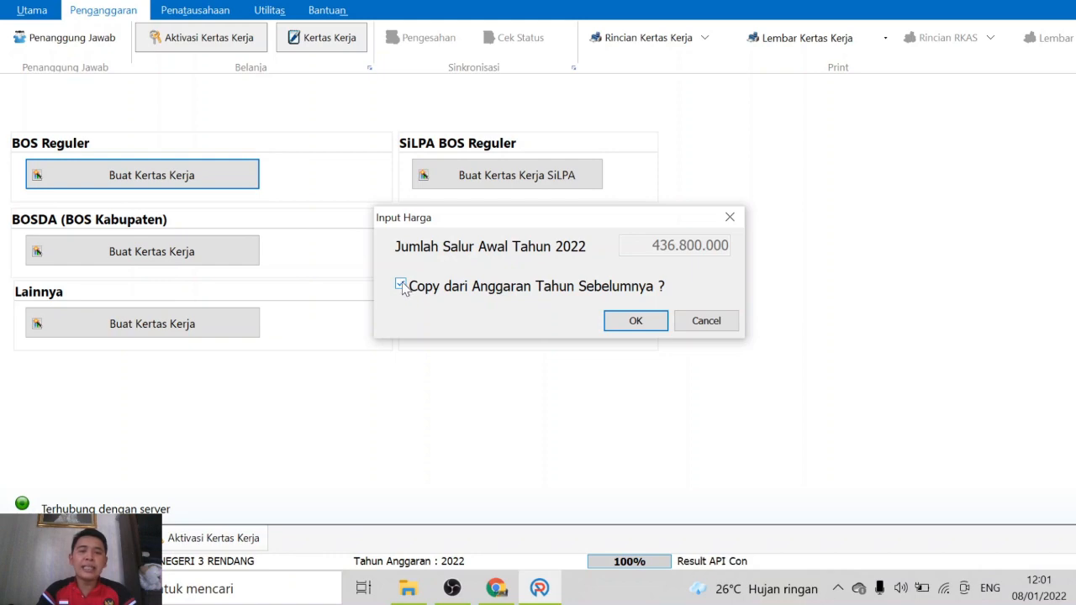
# Confirm the 436.800.000 allocation to create the worksheet, then dismiss the access violation error
pyautogui.click(631, 325)
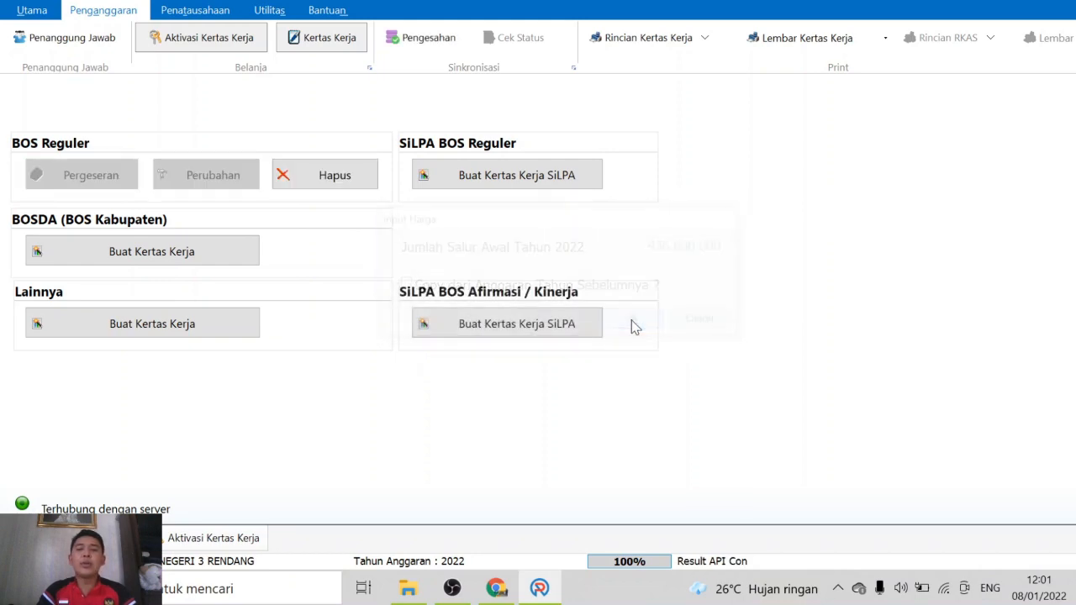
pyautogui.click(326, 39)
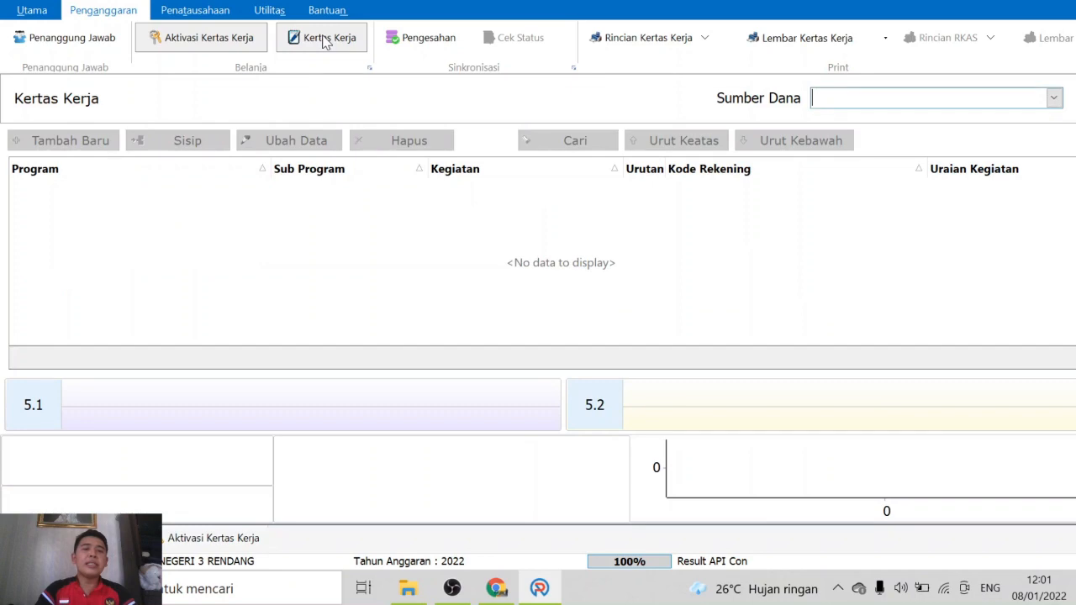
pyautogui.click(839, 109)
pyautogui.click(846, 129)
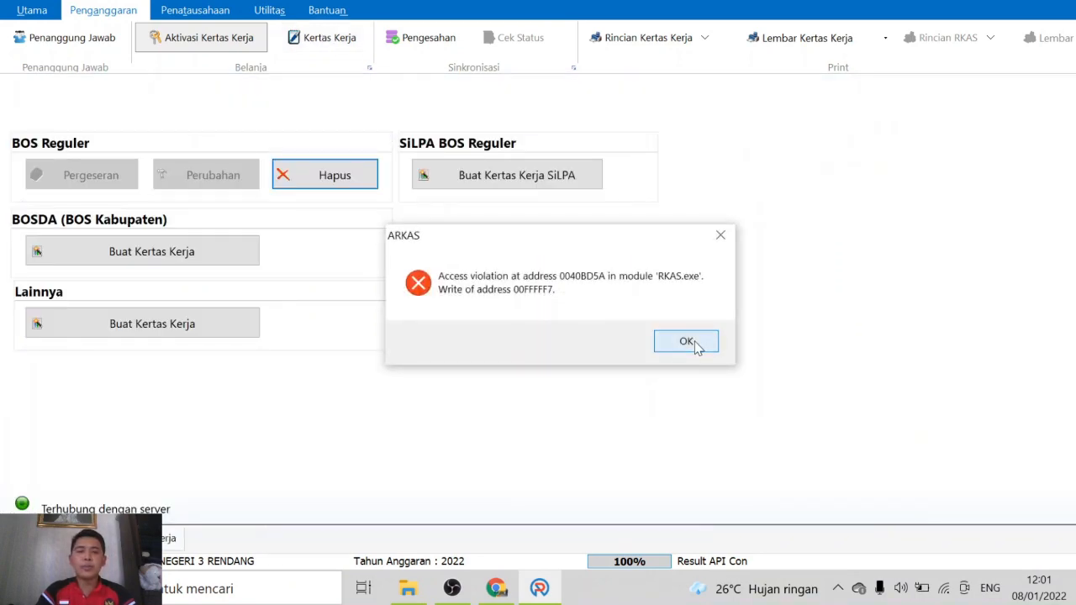
pyautogui.click(686, 339)
# Reopen Kertas Kerja and load the empty BOS Reguler worksheet
pyautogui.click(329, 40)
pyautogui.click(891, 99)
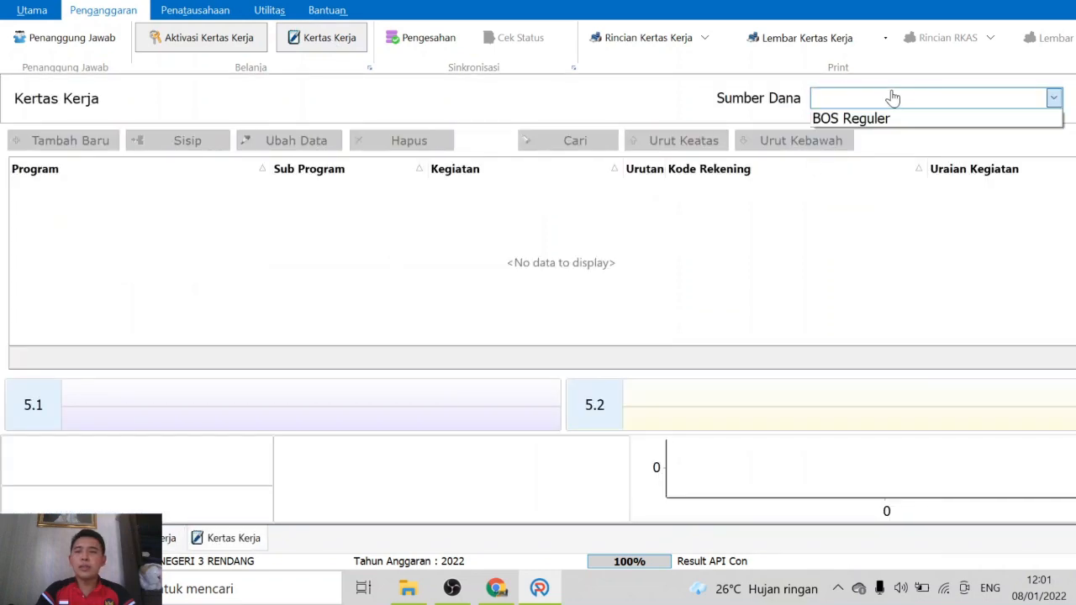
pyautogui.click(874, 118)
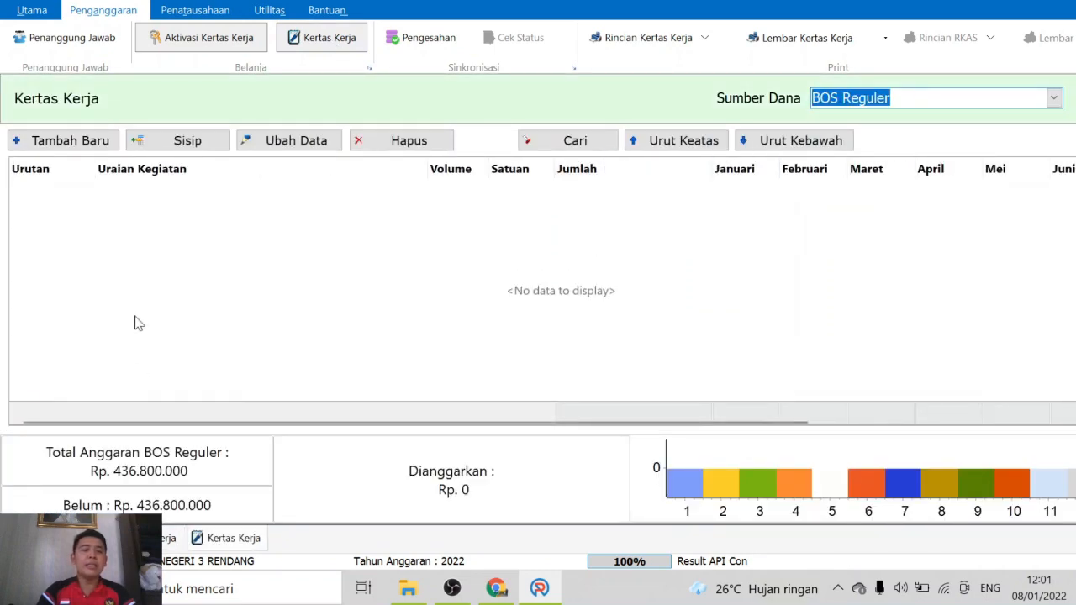
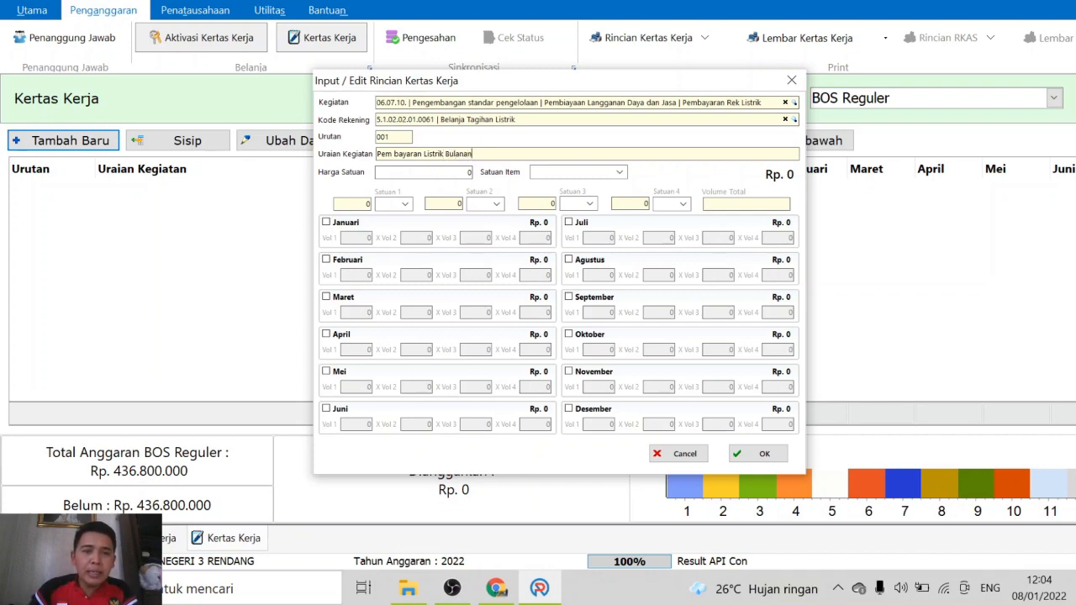
# Remove the stray space from Pembayaran Listrik Bulanan and set the unit price to 220.000
pyautogui.press('BackSpace')
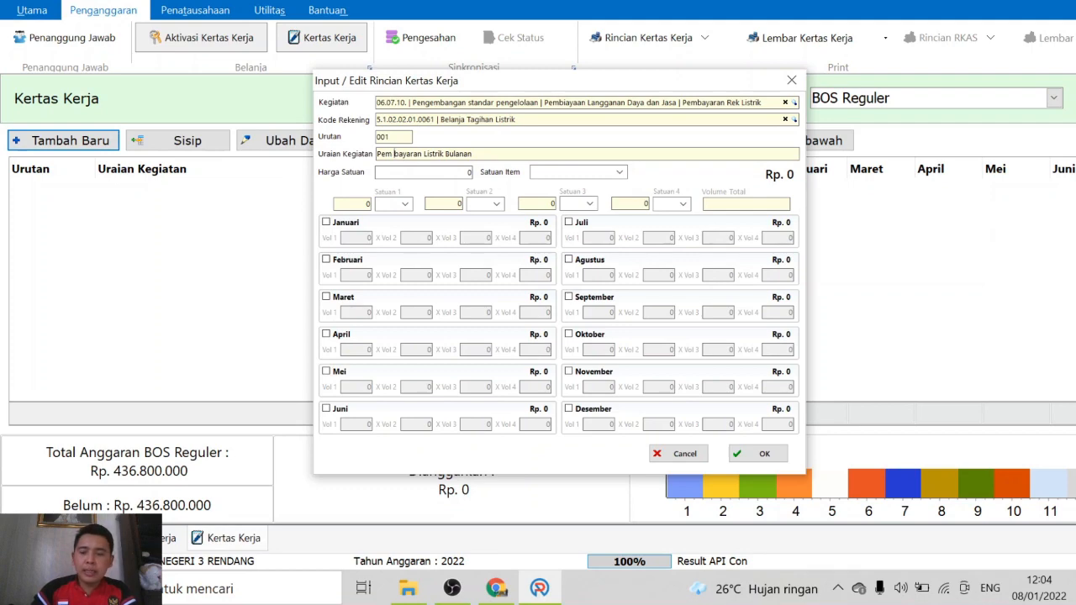
pyautogui.press('BackSpace')
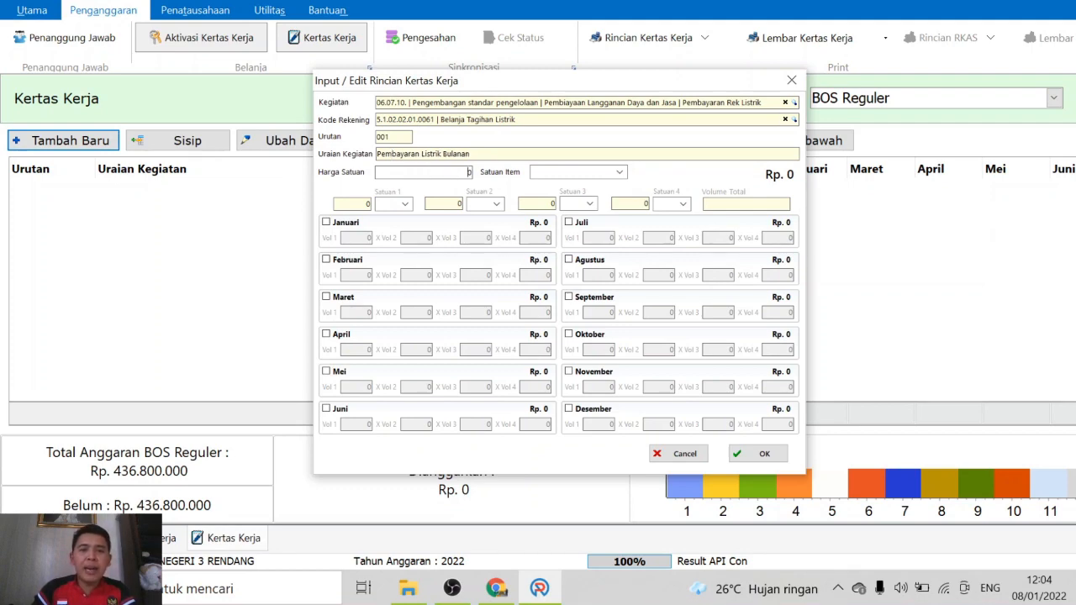
pyautogui.click(469, 172)
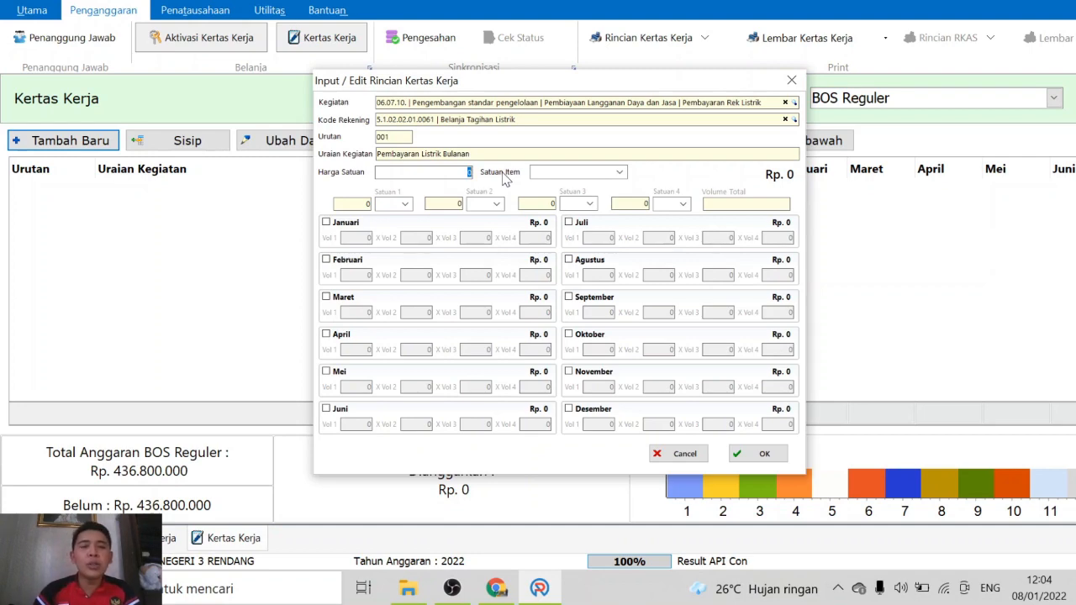
pyautogui.write('220000')
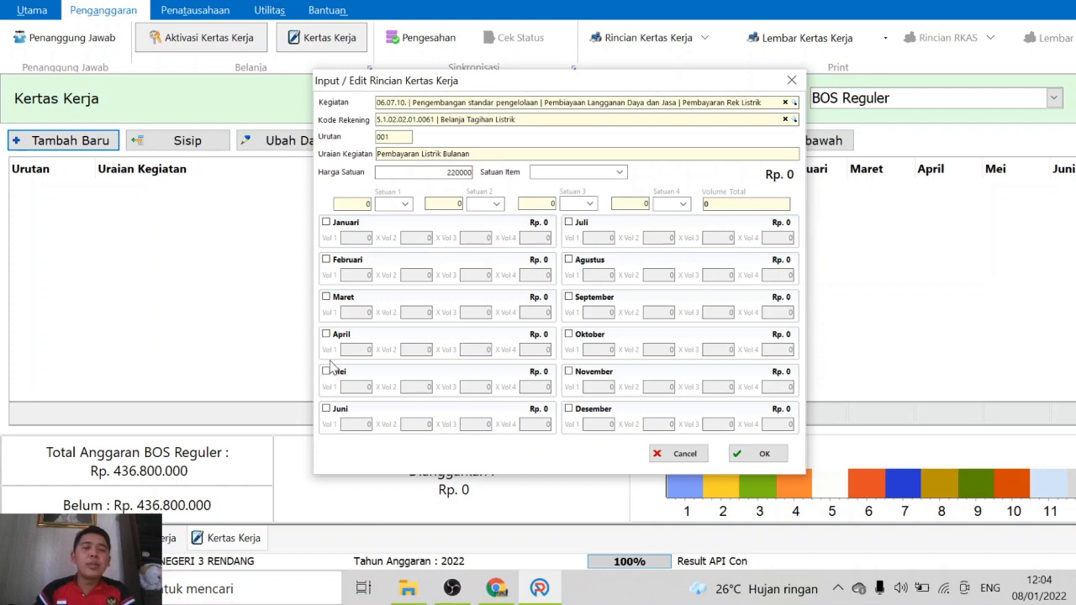
# Tick all twelve months from Januari to Desember for the electricity line
pyautogui.click(328, 224)
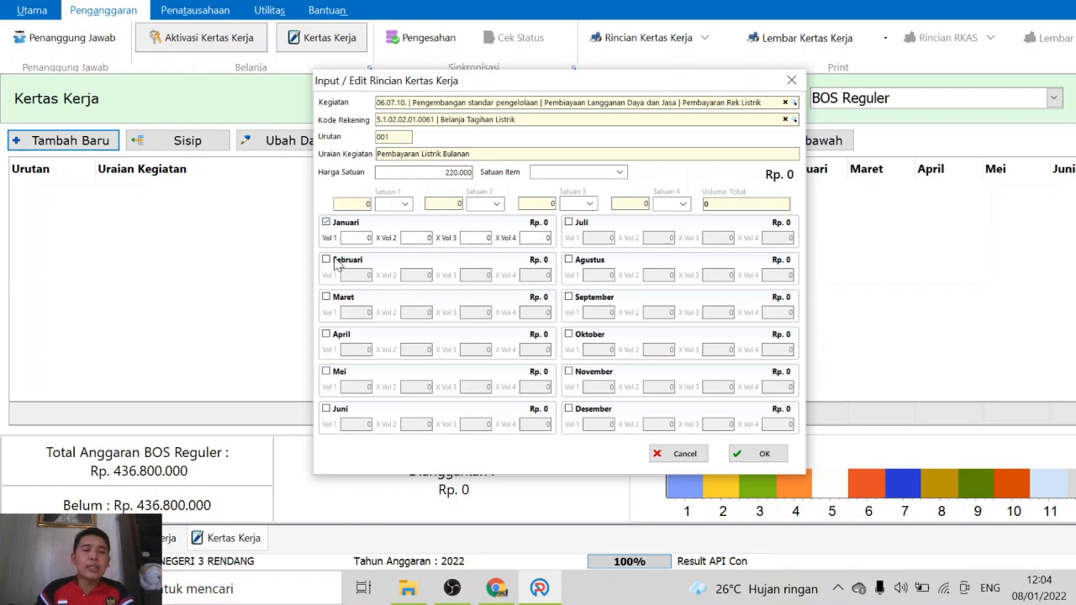
pyautogui.click(335, 262)
pyautogui.click(343, 298)
pyautogui.click(342, 336)
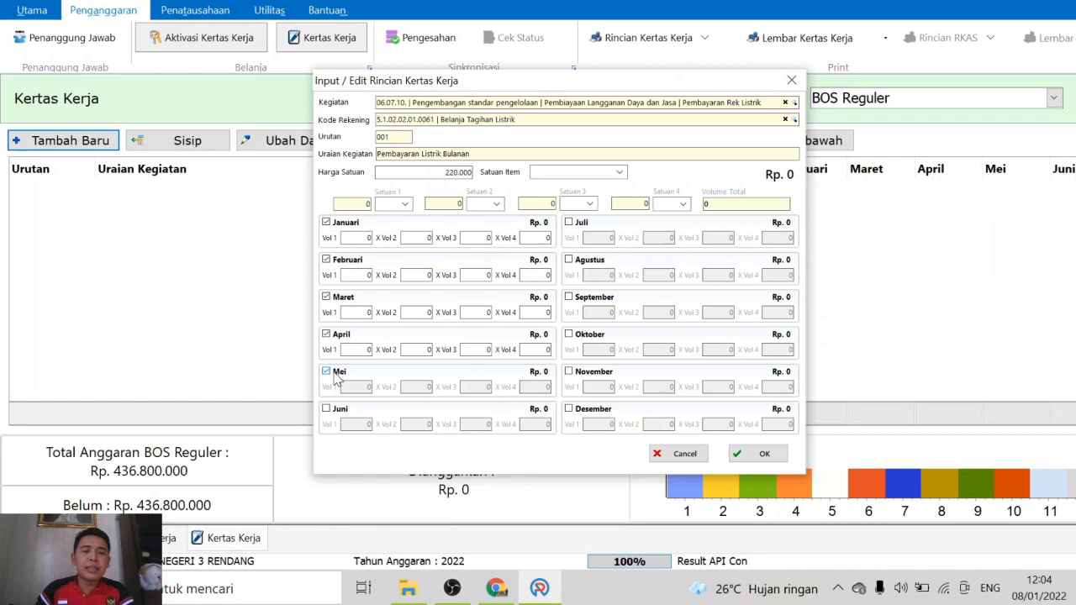
pyautogui.click(337, 373)
pyautogui.click(335, 409)
pyautogui.click(569, 224)
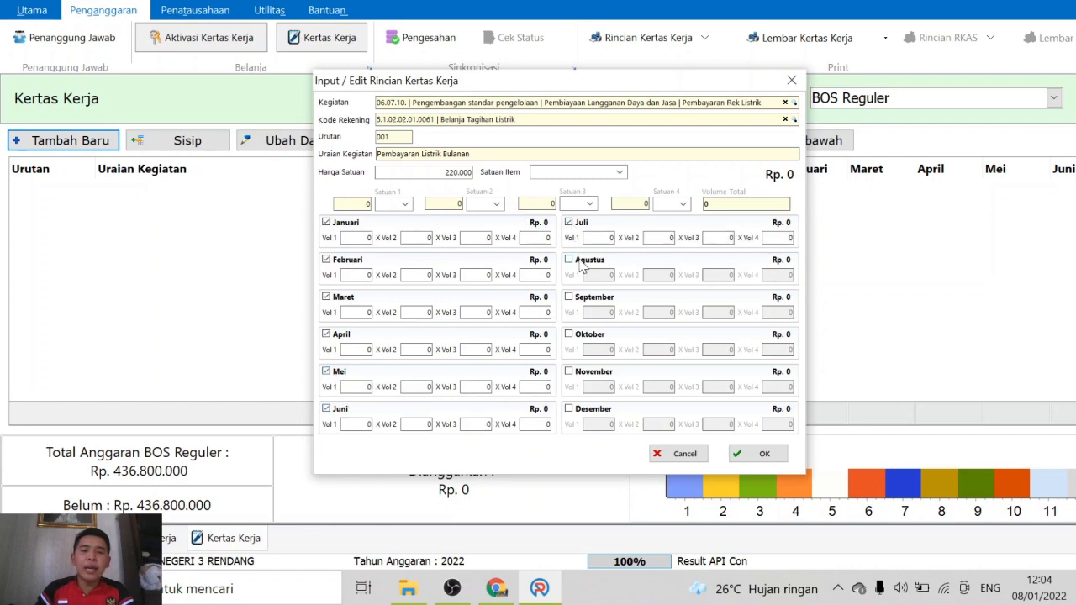
pyautogui.click(575, 261)
pyautogui.click(582, 301)
pyautogui.click(579, 337)
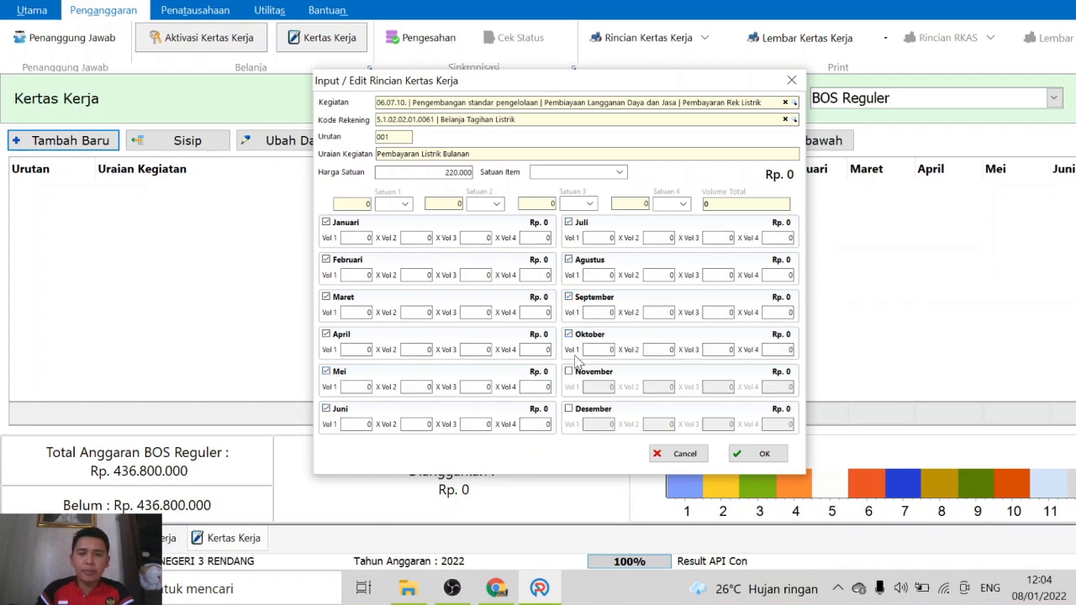
pyautogui.click(575, 373)
pyautogui.click(571, 410)
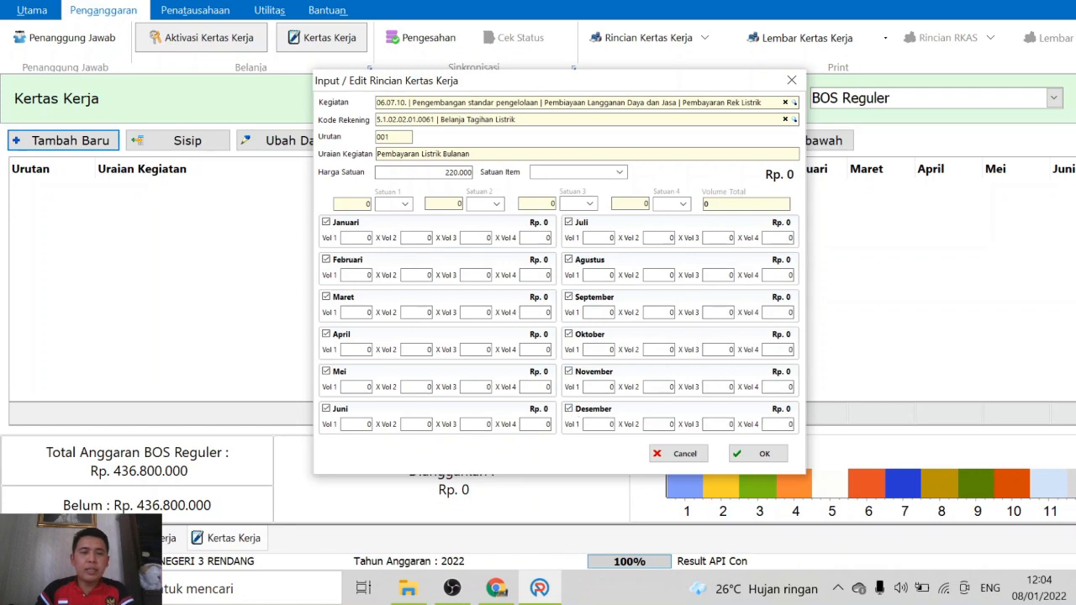
# Enter a first volume of 1 for each month from Januari to Desember
pyautogui.write('1')
pyautogui.moveTo(355, 276); pyautogui.dragTo(438, 274)
pyautogui.write('1')
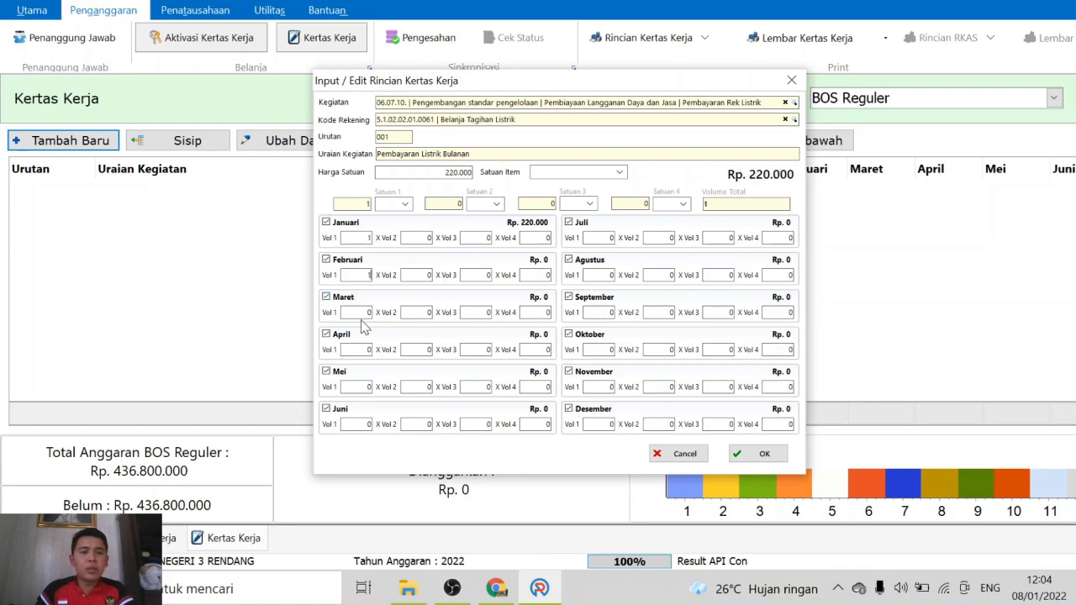
pyautogui.click(358, 313)
pyautogui.write('1')
pyautogui.click(358, 349)
pyautogui.write('1')
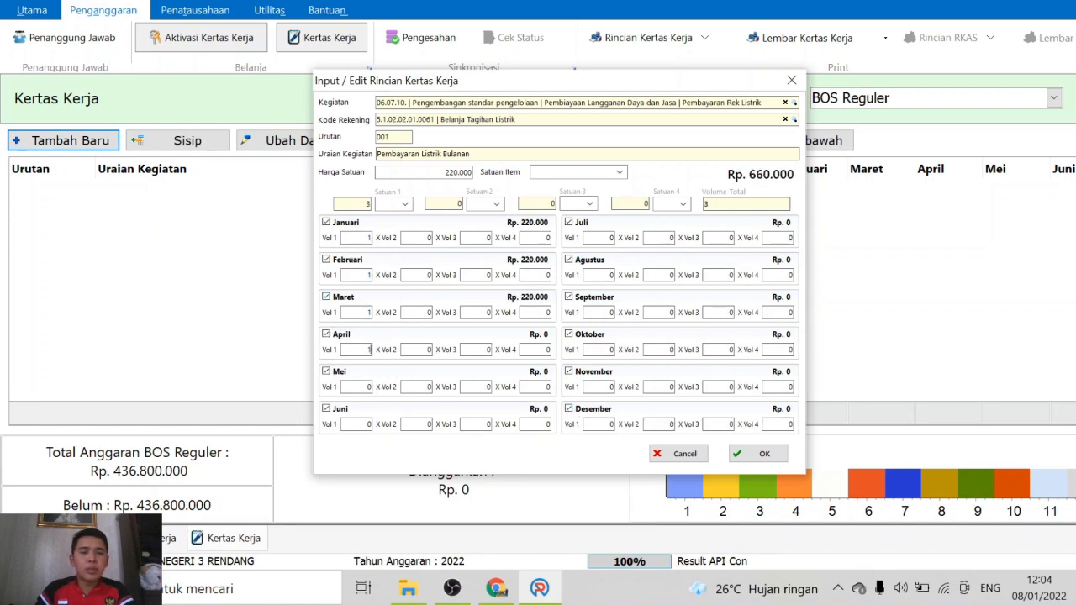
pyautogui.click(363, 387)
pyautogui.write('1')
pyautogui.click(367, 424)
pyautogui.write('1')
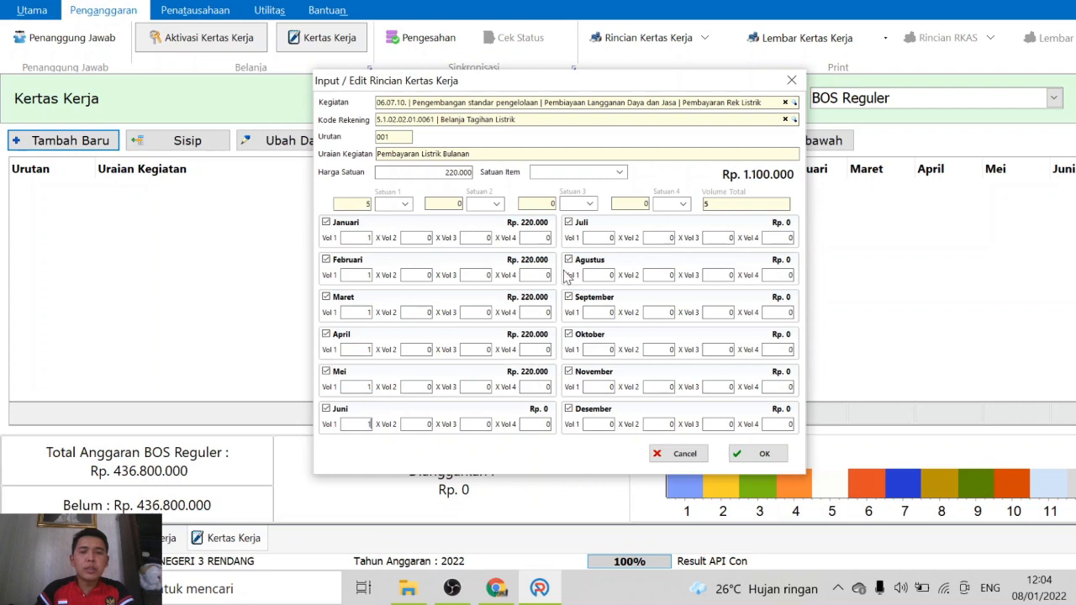
pyautogui.click(602, 238)
pyautogui.write('1')
pyautogui.click(606, 276)
pyautogui.write('1')
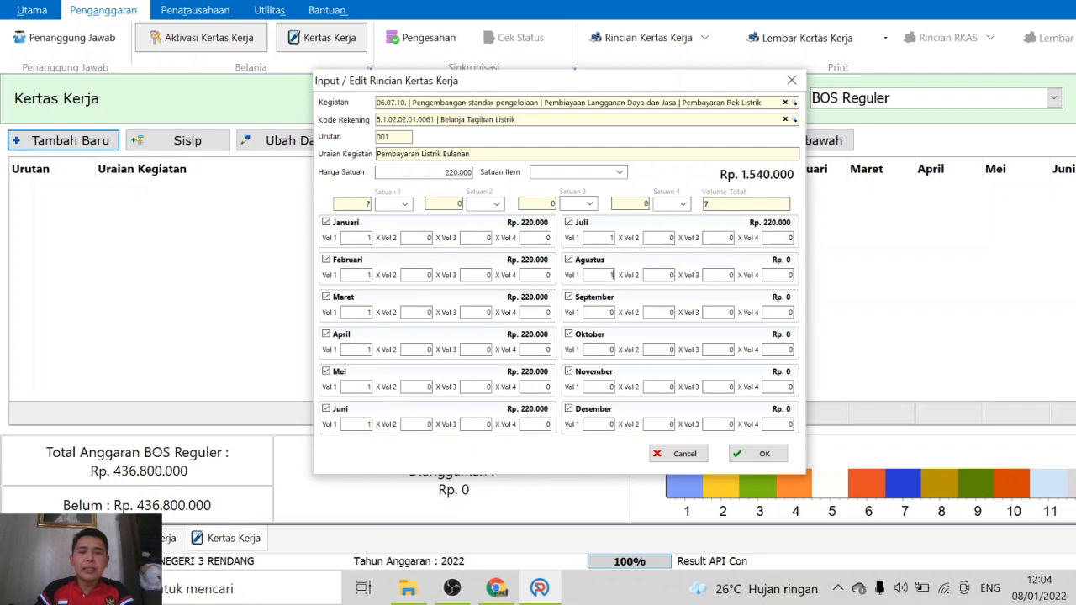
pyautogui.click(605, 312)
pyautogui.write('1')
pyautogui.click(612, 350)
pyautogui.click(605, 387)
pyautogui.write('1')
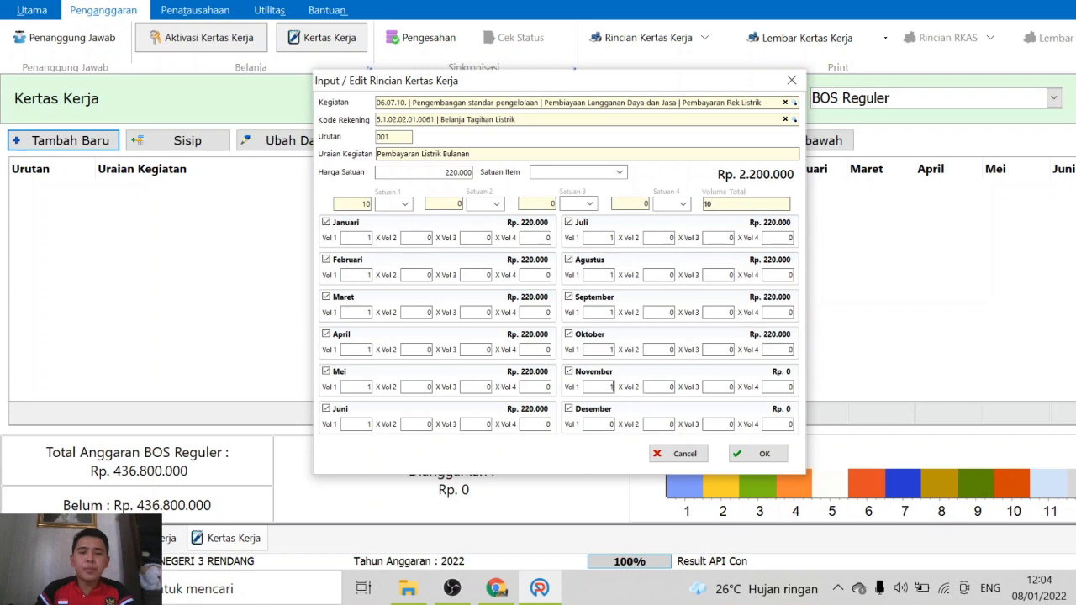
pyautogui.click(605, 424)
pyautogui.write('1')
pyautogui.click(648, 376)
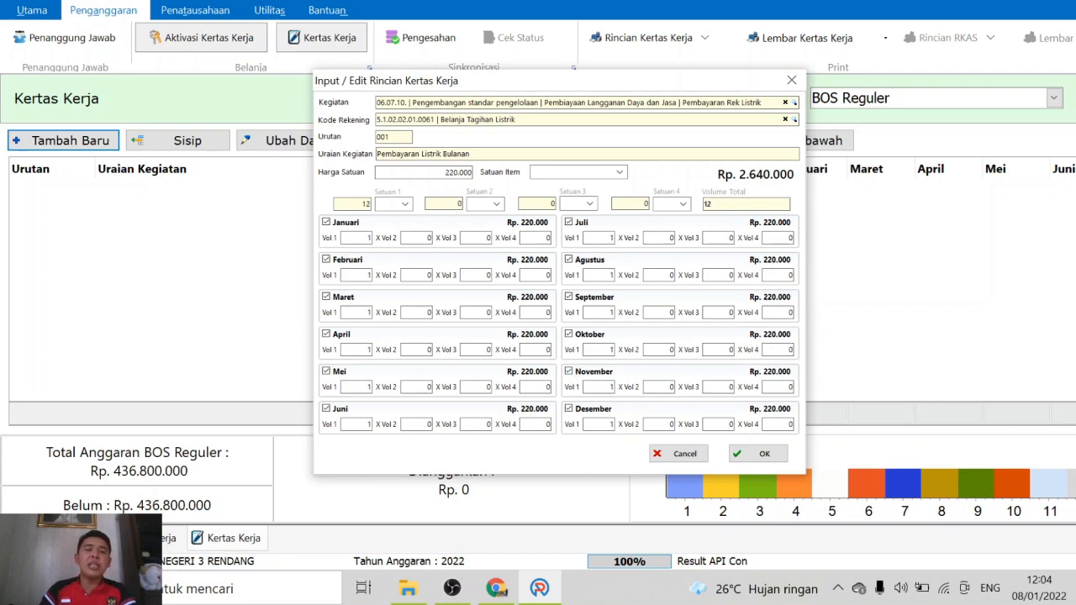
# Untick and re-tick Januari, Februari and Maret, keeping all twelve months enabled
pyautogui.click(325, 224)
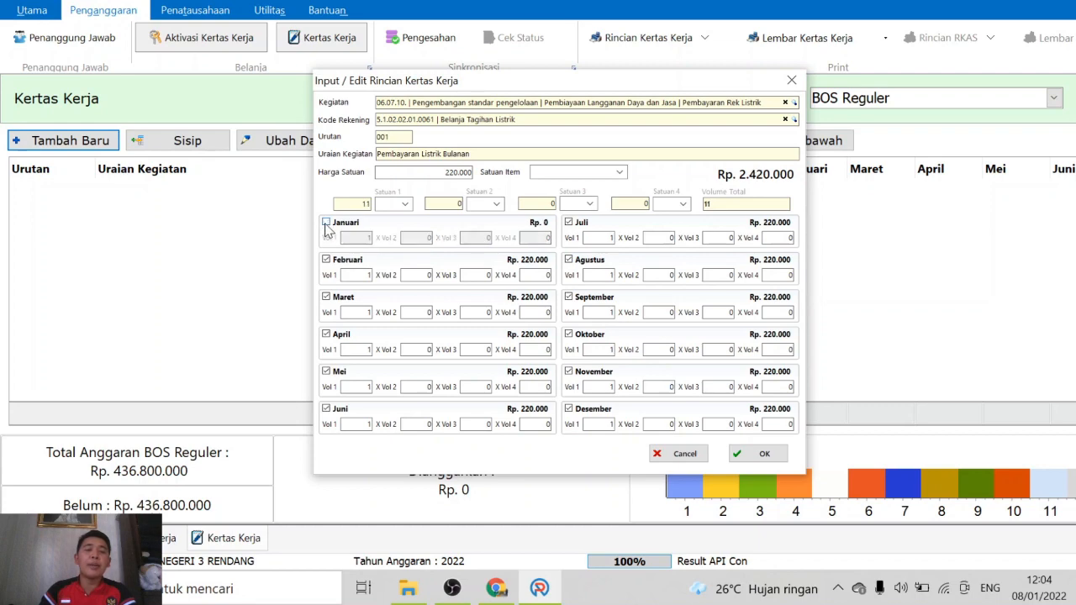
pyautogui.click(326, 260)
pyautogui.click(326, 297)
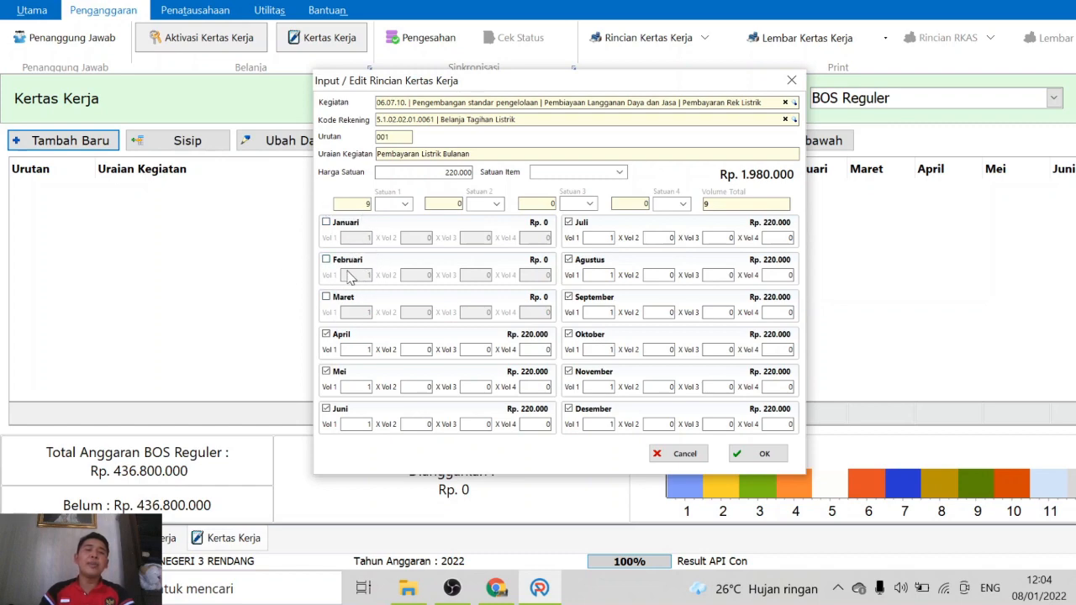
pyautogui.click(331, 224)
pyautogui.click(332, 260)
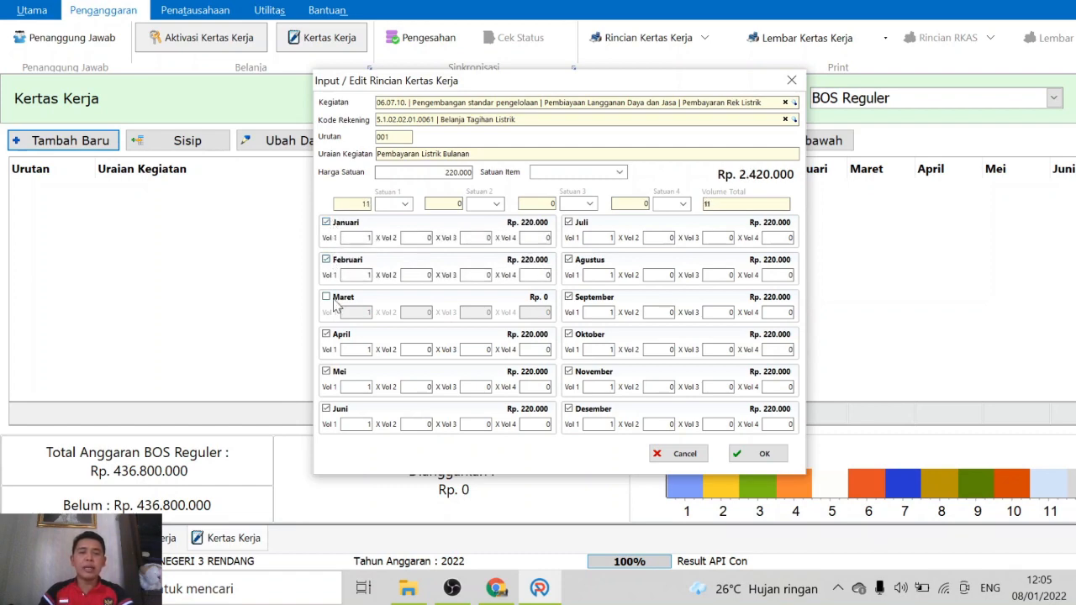
pyautogui.click(334, 299)
# Set Satuan Item to Bulan after the missing-unit warning and save the electricity line
pyautogui.click(765, 455)
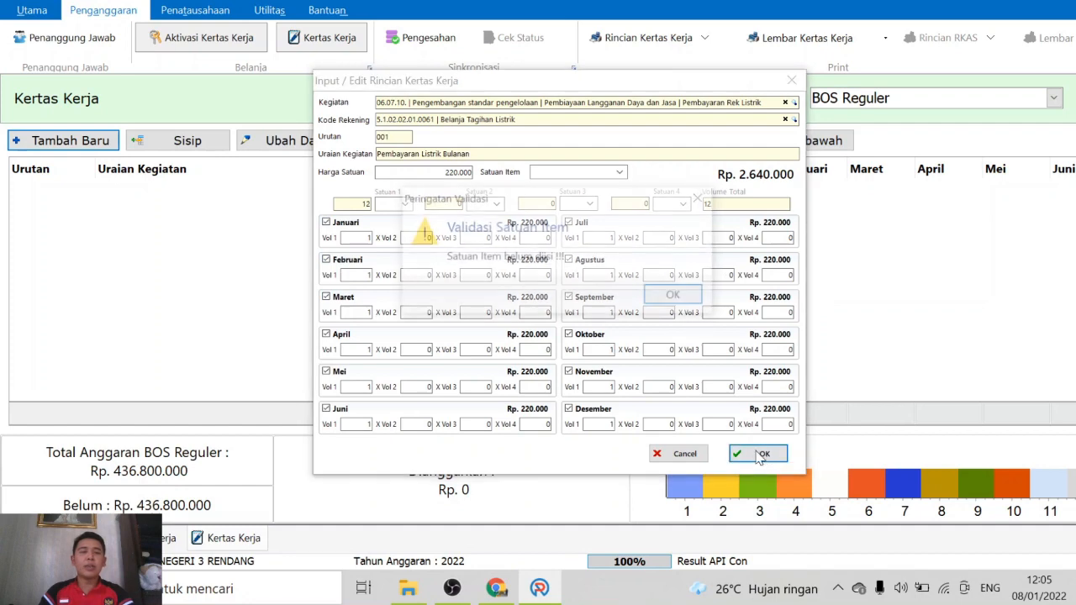
pyautogui.click(676, 296)
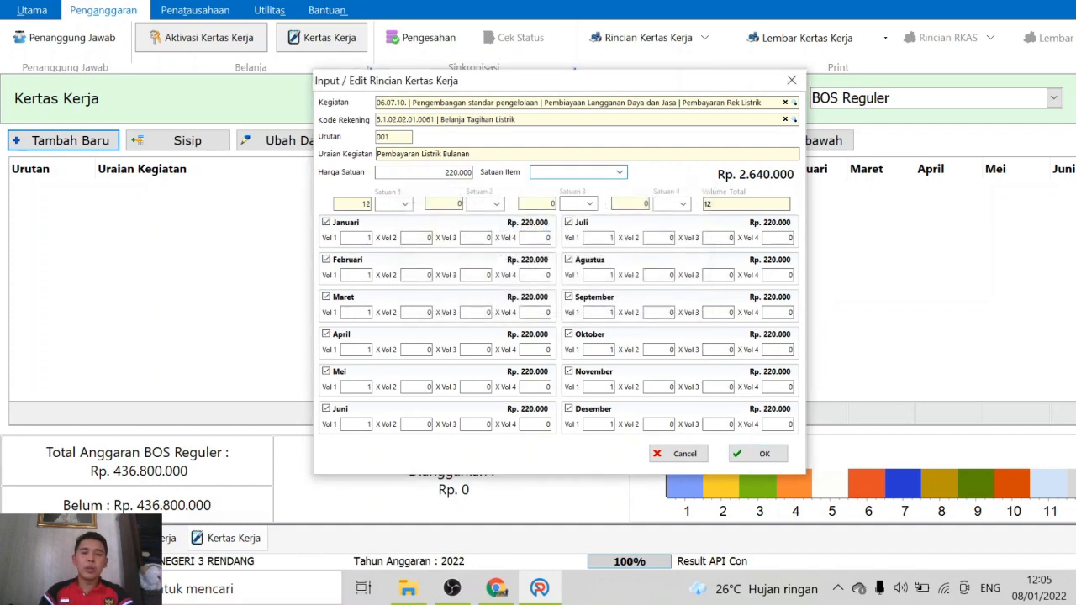
pyautogui.write('Bulan')
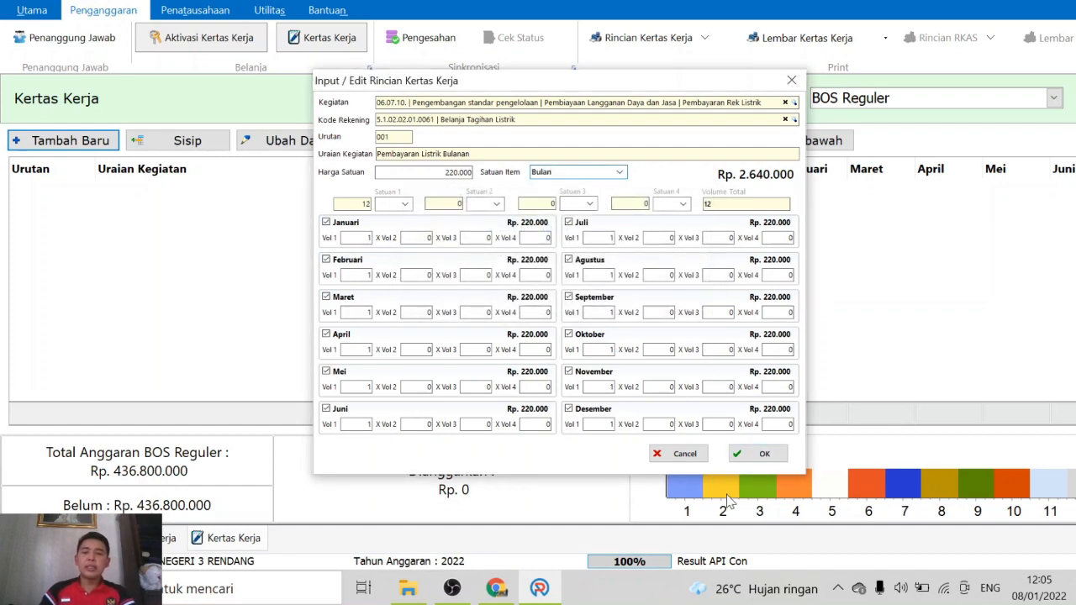
pyautogui.click(755, 455)
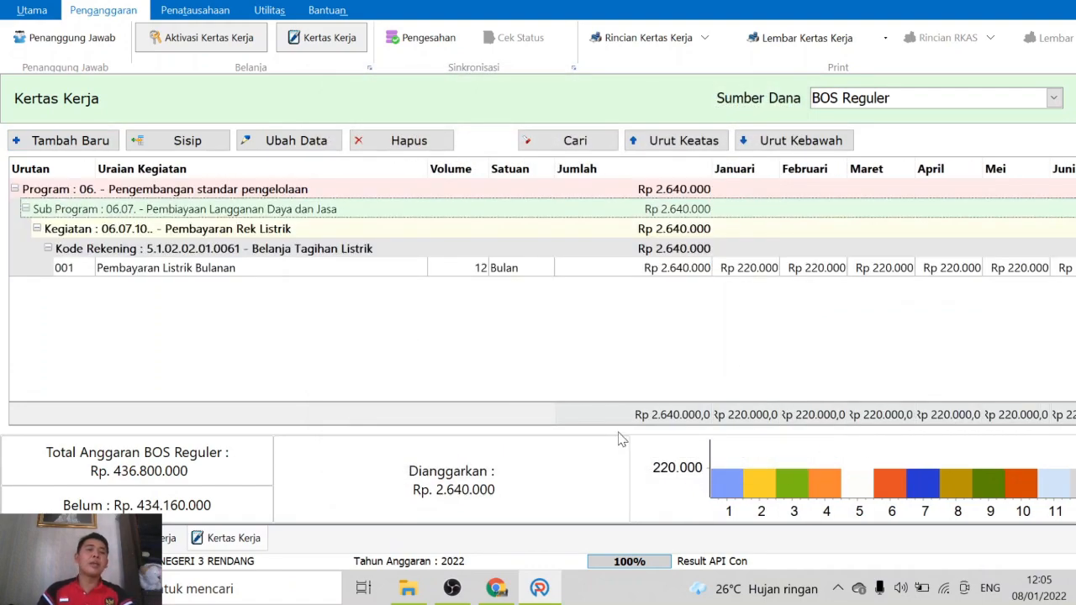
# Start a new entry with activity 06.07.14 Pembayaran langganan air, found by searching 'air'
pyautogui.click(176, 277)
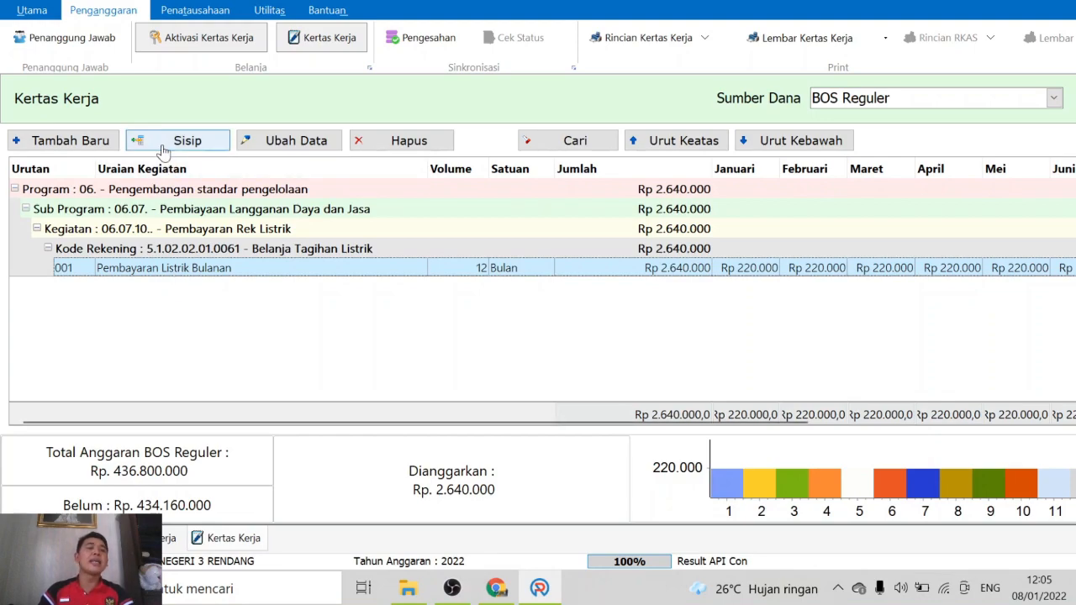
pyautogui.click(58, 143)
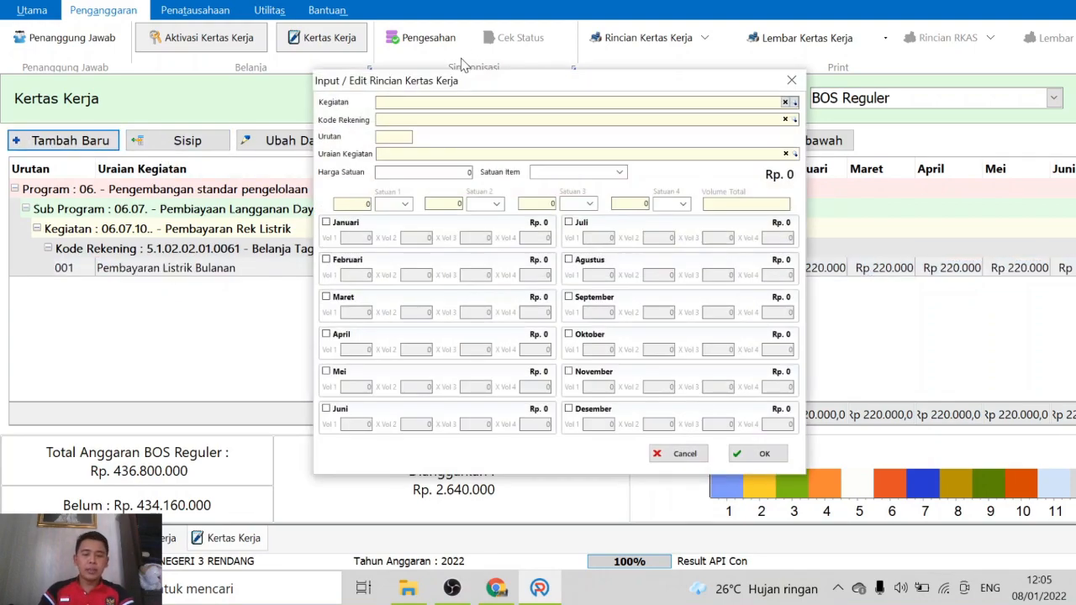
pyautogui.write('ir')
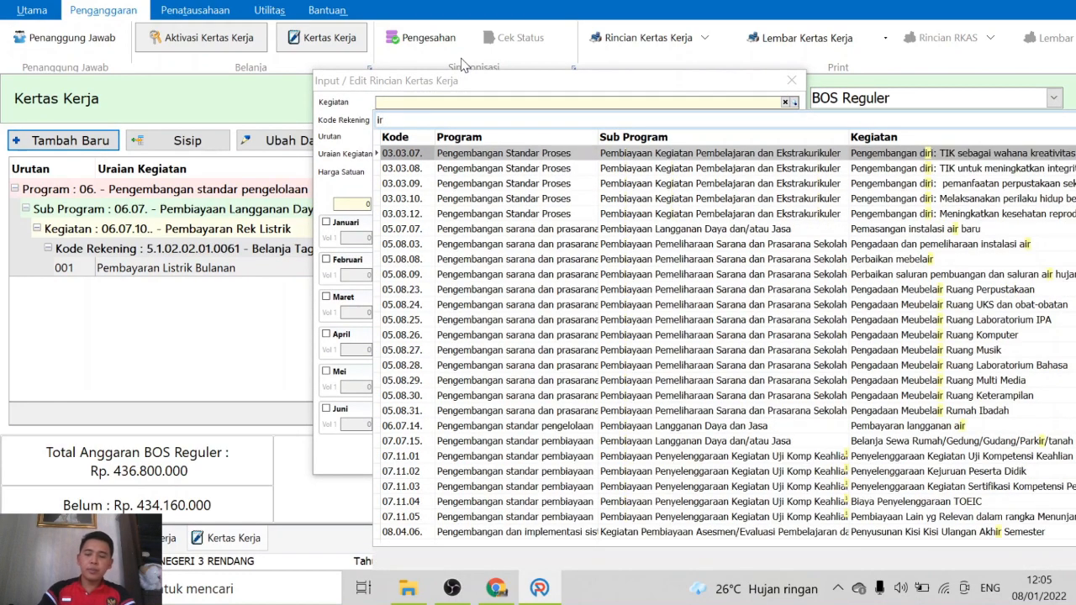
pyautogui.press('BackSpace')
pyautogui.press('BackSpace')
pyautogui.write('air')
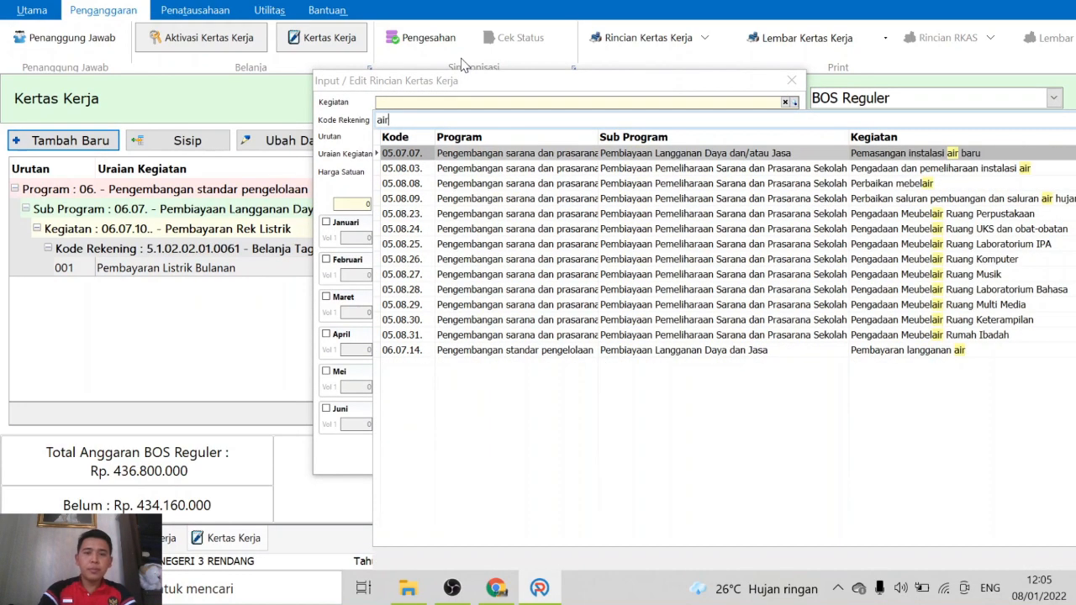
pyautogui.click(947, 352)
pyautogui.doubleClick(949, 352)
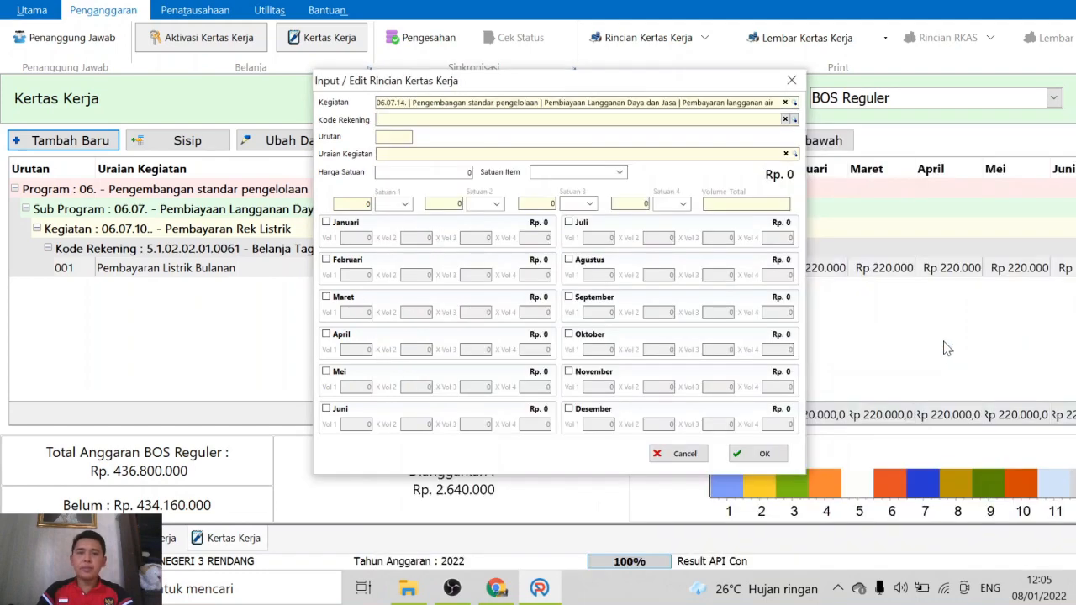
# Set the account code to Belanja Tagihan Air by searching 'air'
pyautogui.click(795, 121)
pyautogui.write('air')
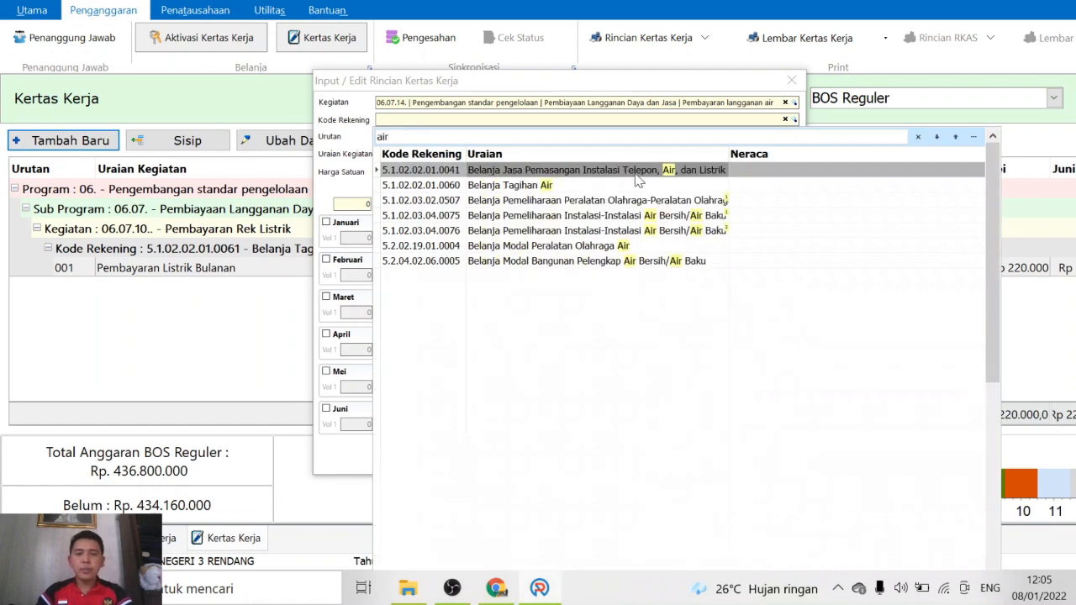
pyautogui.doubleClick(555, 187)
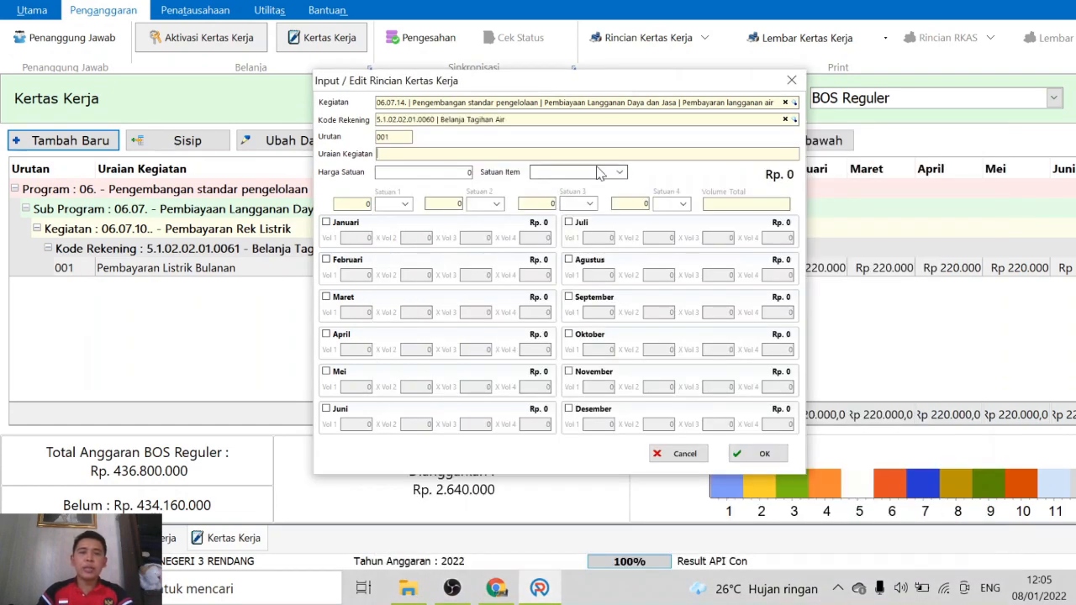
# Describe the line as Pembayaran Air Bersih Bulanan and tick all twelve months
pyautogui.write('Pembayaran Air')
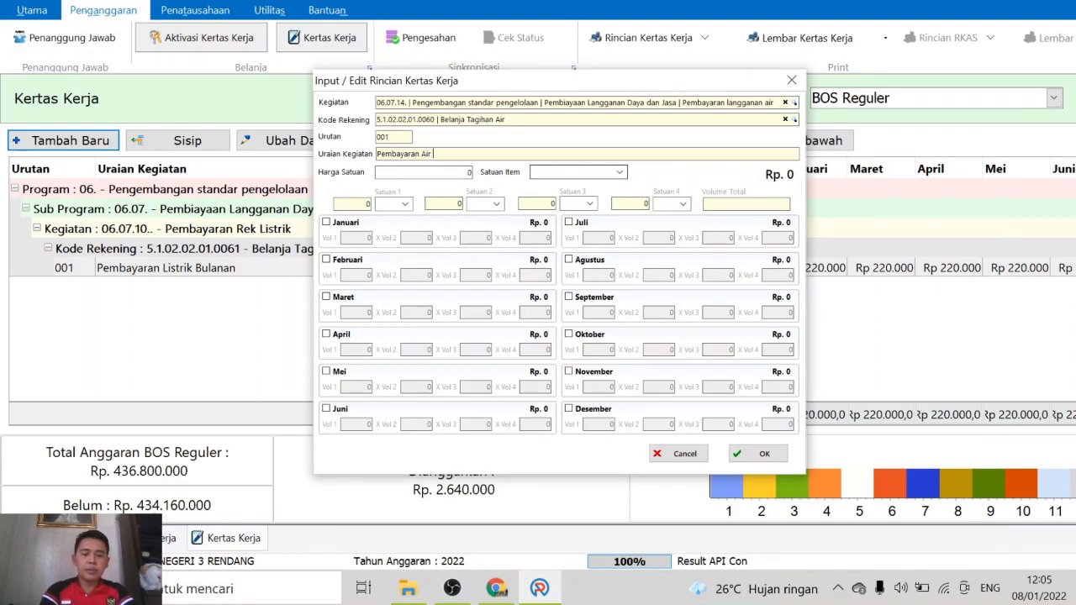
pyautogui.write(' Bersih Bulanan')
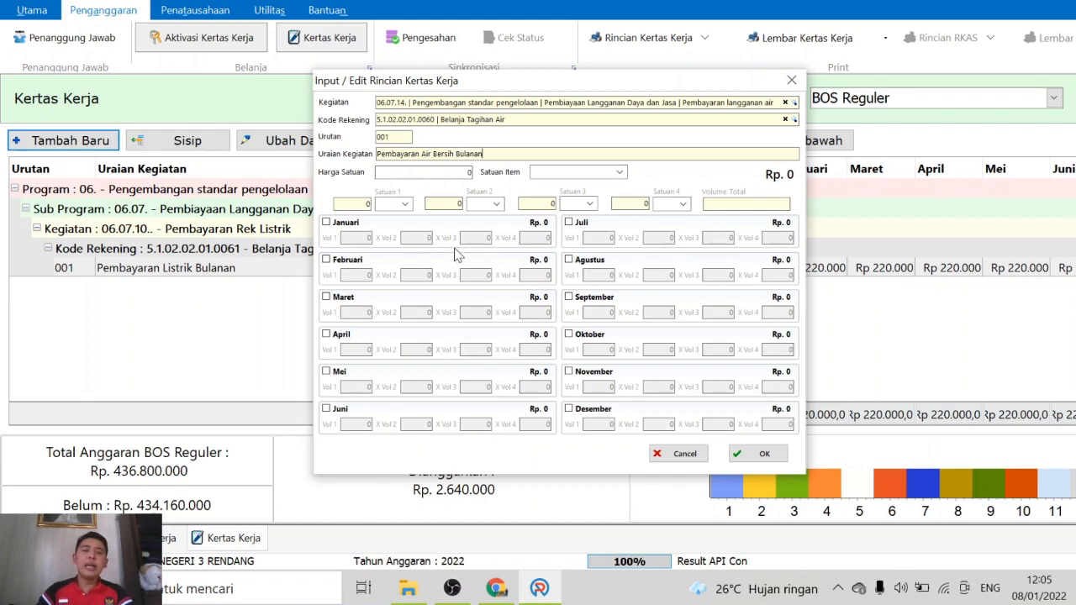
pyautogui.click(345, 223)
pyautogui.click(338, 263)
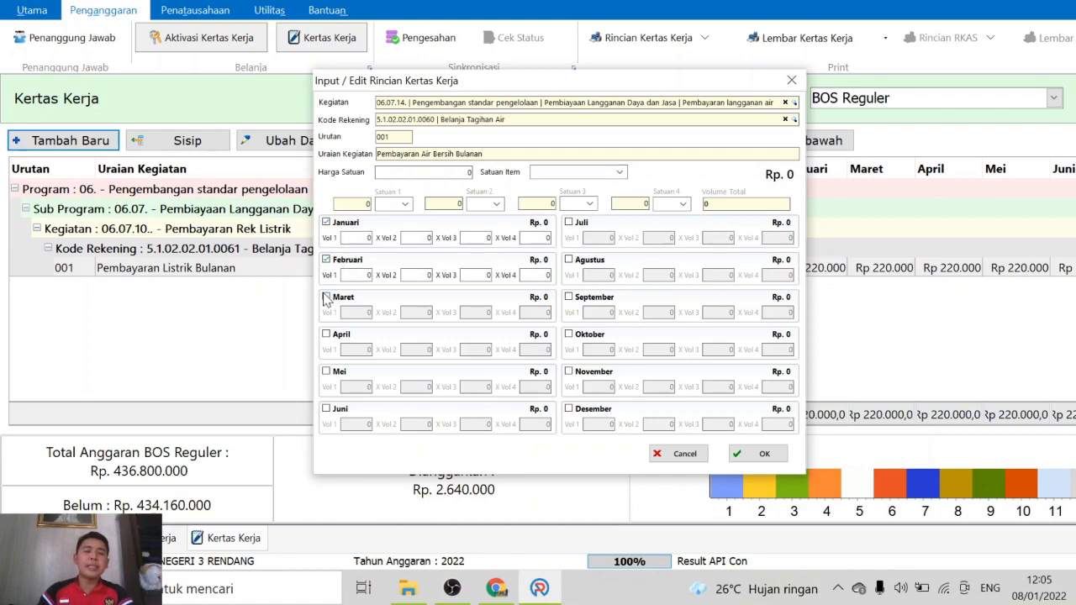
pyautogui.click(328, 298)
pyautogui.click(327, 335)
pyautogui.click(327, 372)
pyautogui.click(330, 408)
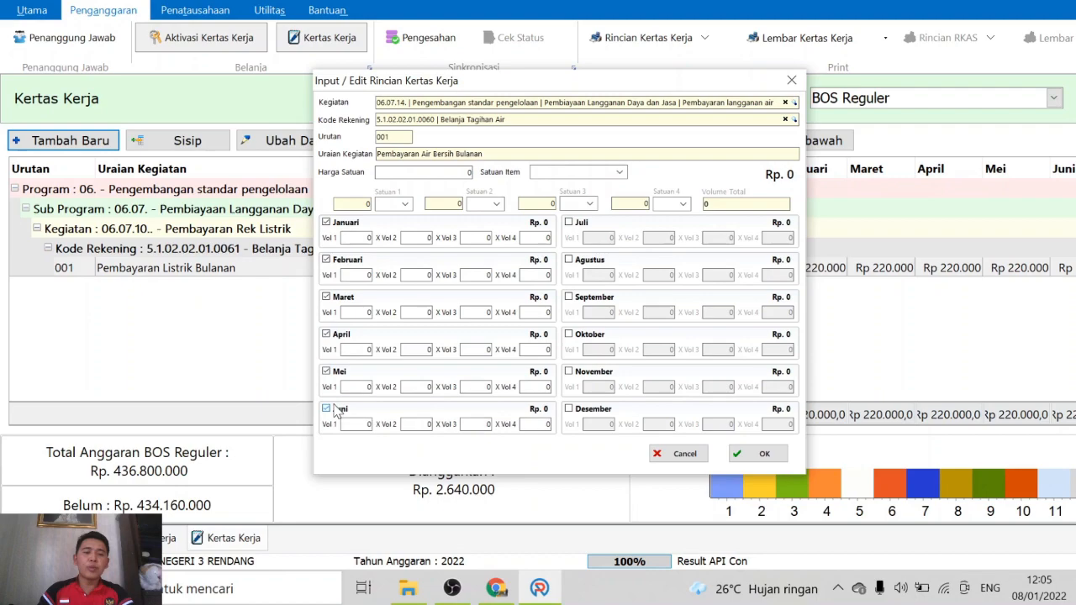
pyautogui.click(570, 224)
pyautogui.click(571, 262)
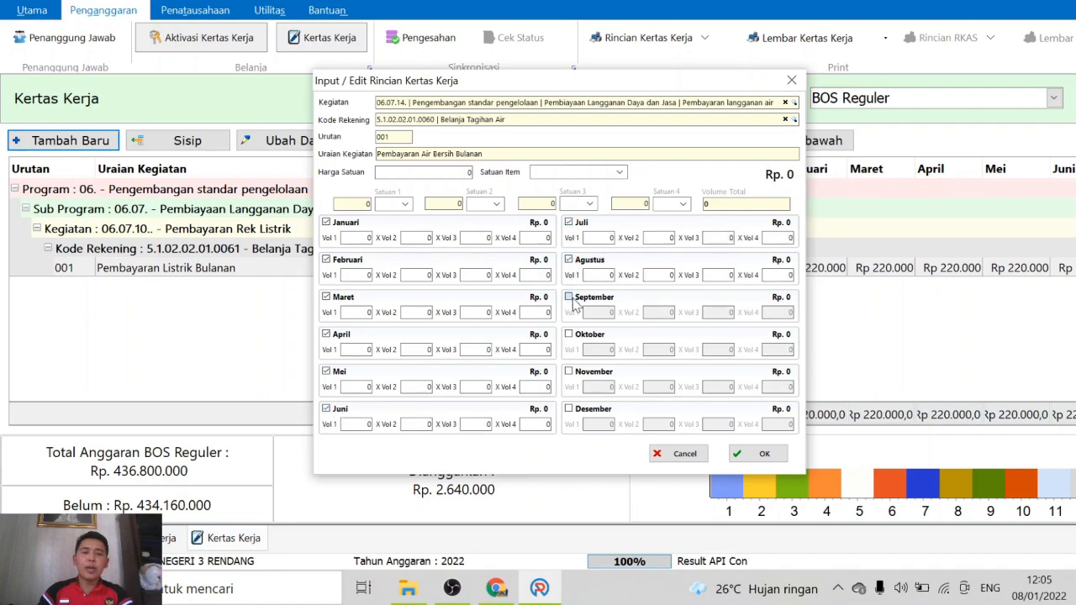
pyautogui.click(570, 299)
pyautogui.click(570, 335)
pyautogui.click(570, 371)
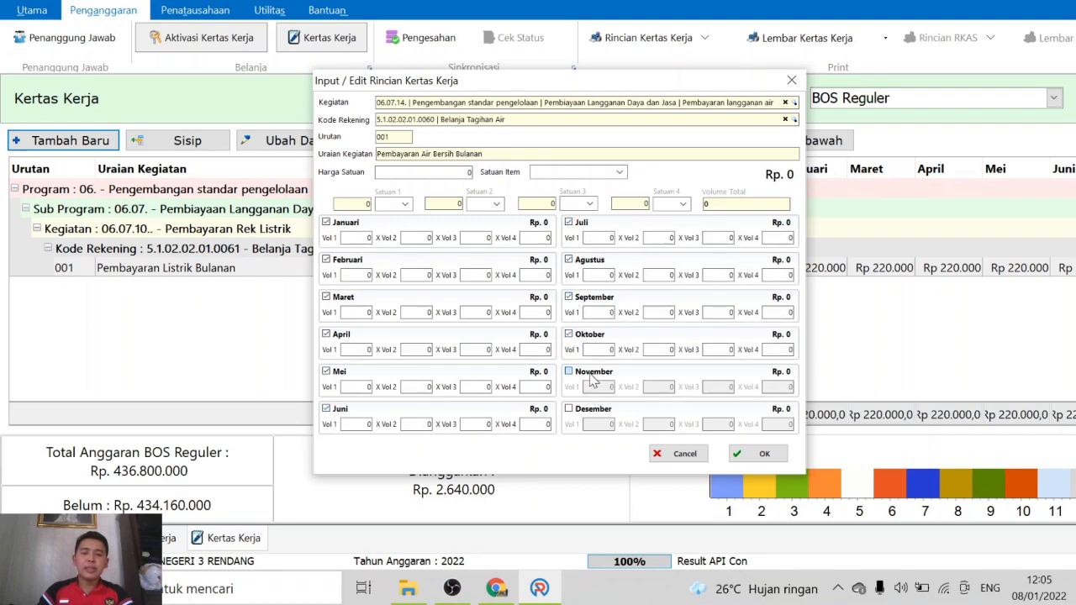
pyautogui.click(569, 409)
# Enter a first volume of 1 for the eleven months Januari through November
pyautogui.click(357, 238)
pyautogui.write('1')
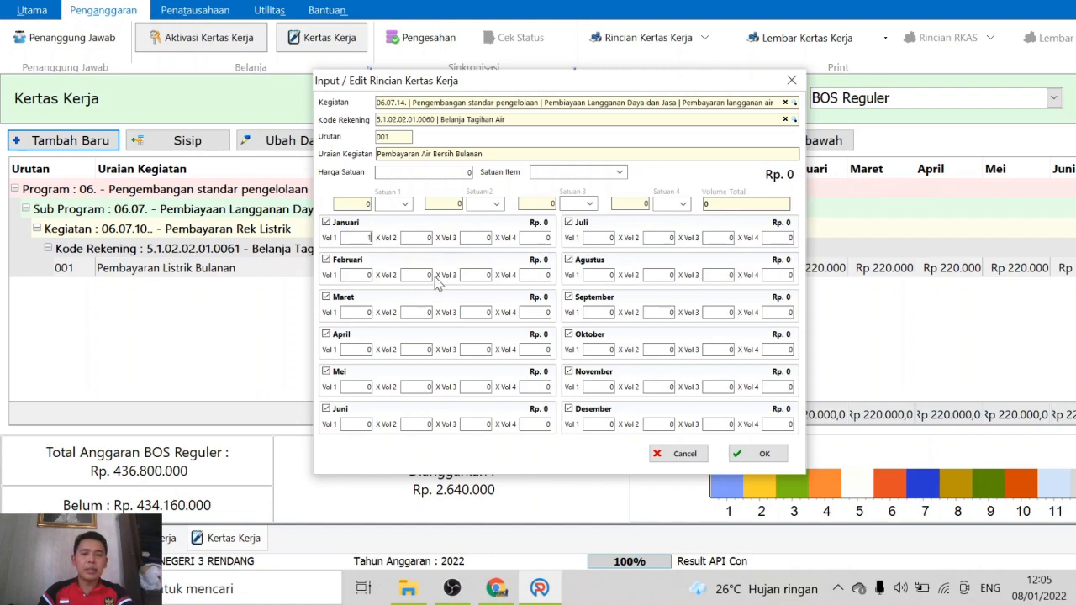
pyautogui.click(359, 276)
pyautogui.write('1')
pyautogui.click(362, 312)
pyautogui.write('1')
pyautogui.click(362, 425)
pyautogui.write('1')
pyautogui.click(603, 238)
pyautogui.write('1')
pyautogui.click(603, 275)
pyautogui.write('1')
pyautogui.click(603, 312)
pyautogui.write('1')
pyautogui.click(612, 349)
pyautogui.write('1')
pyautogui.click(612, 387)
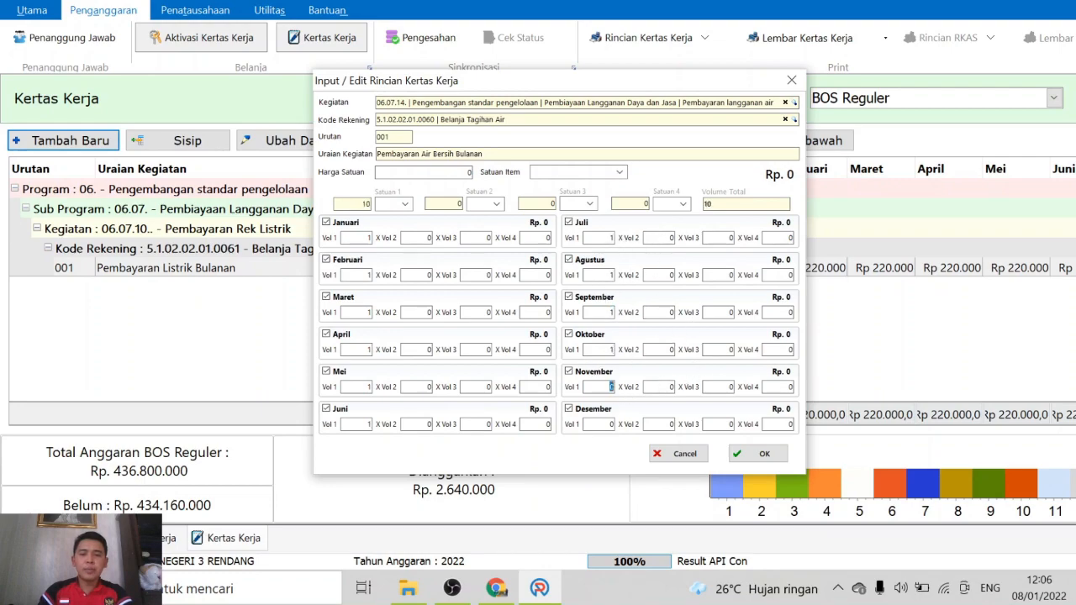
pyautogui.write('1')
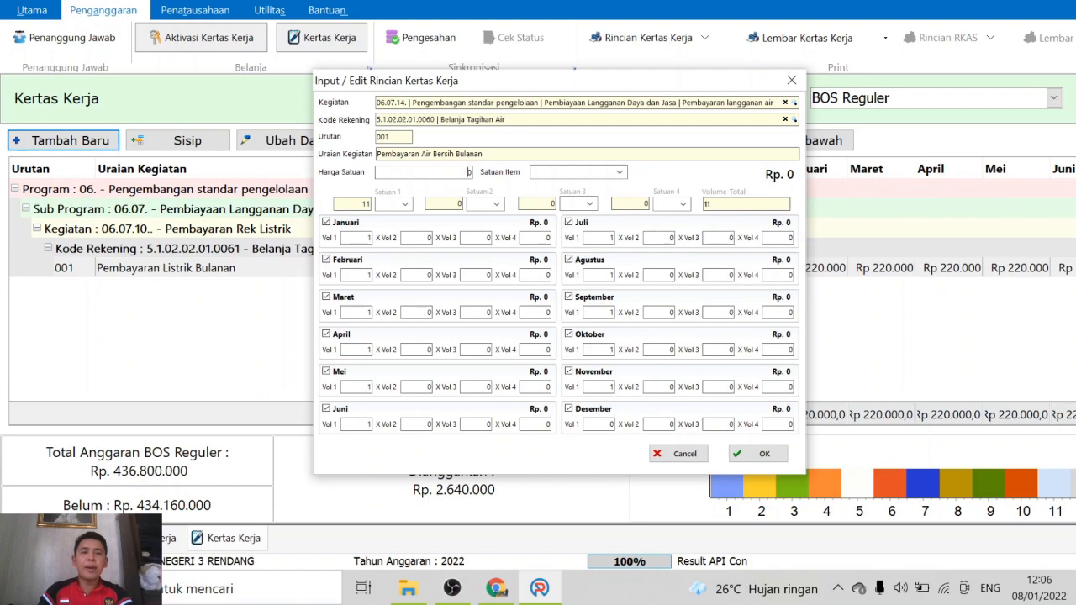
# Set unit price 70000 with unit Bulan and save the water bill line
pyautogui.click(469, 172)
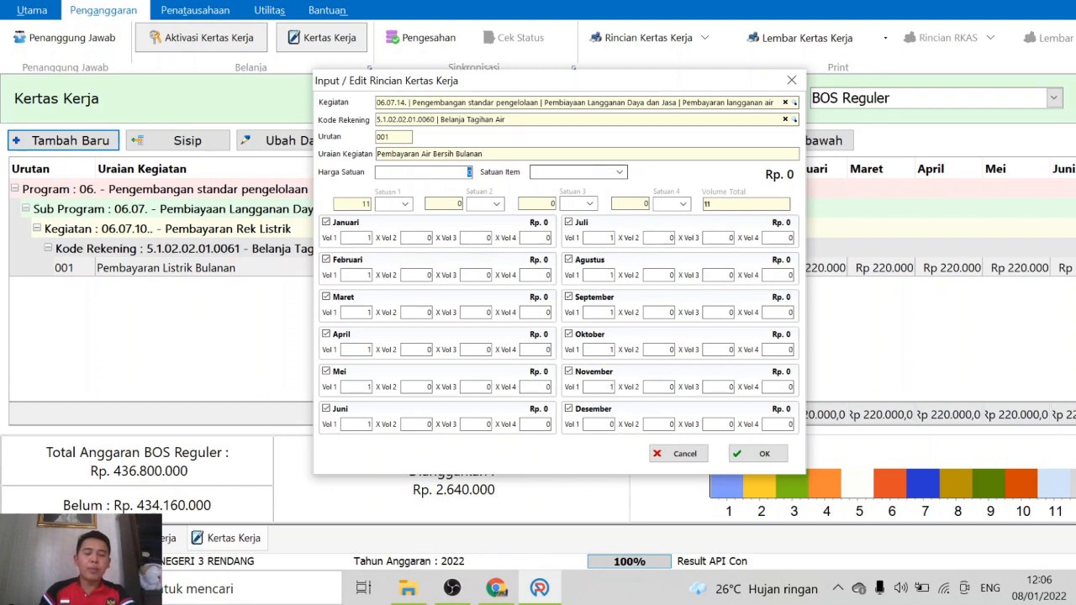
pyautogui.write('70000')
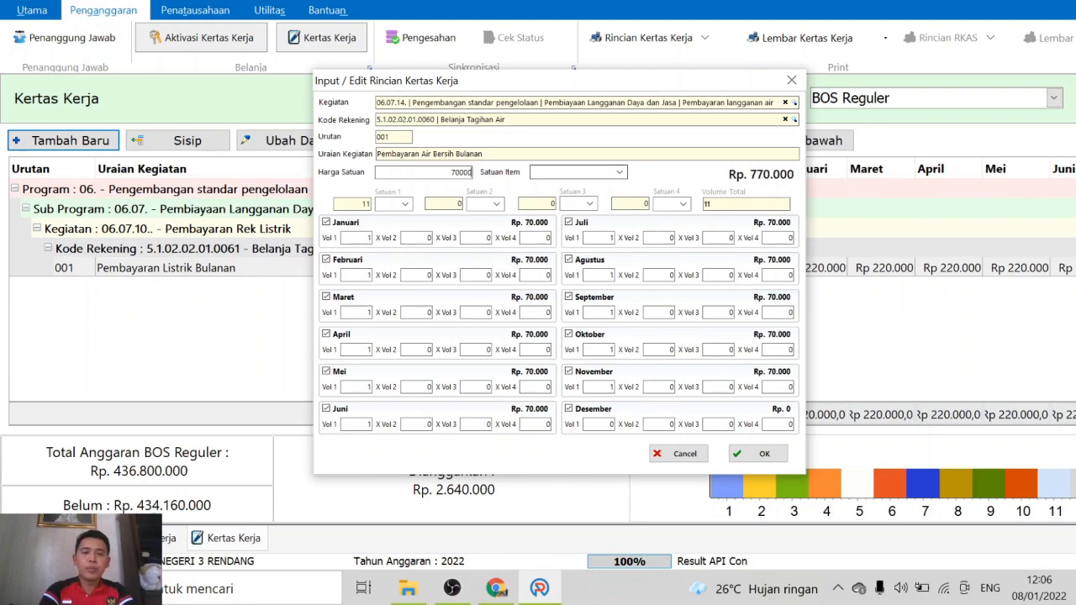
pyautogui.press('Tab')
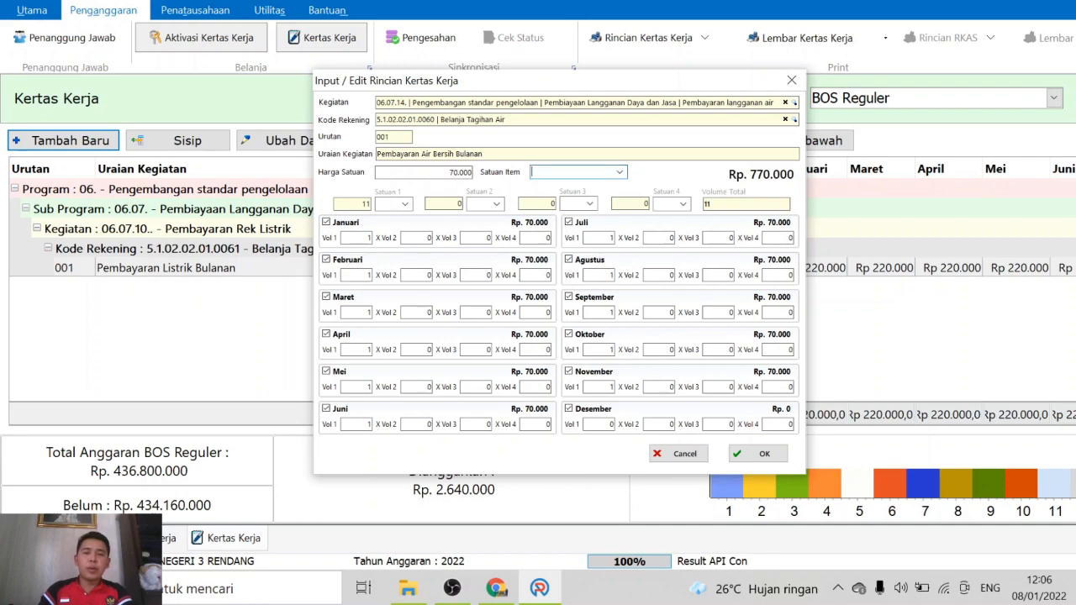
pyautogui.write('Bulan')
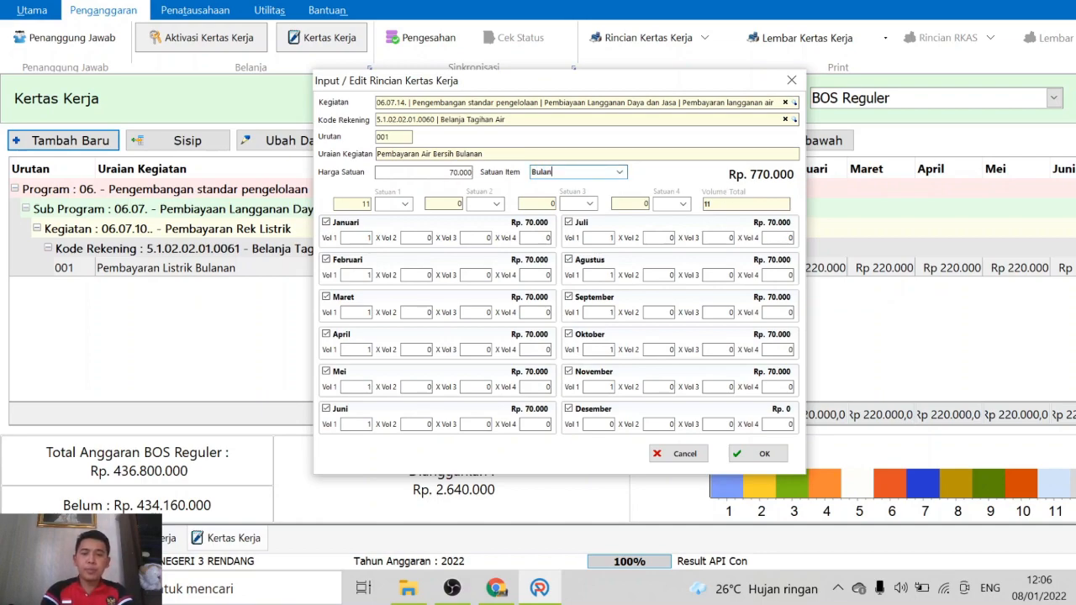
pyautogui.click(762, 453)
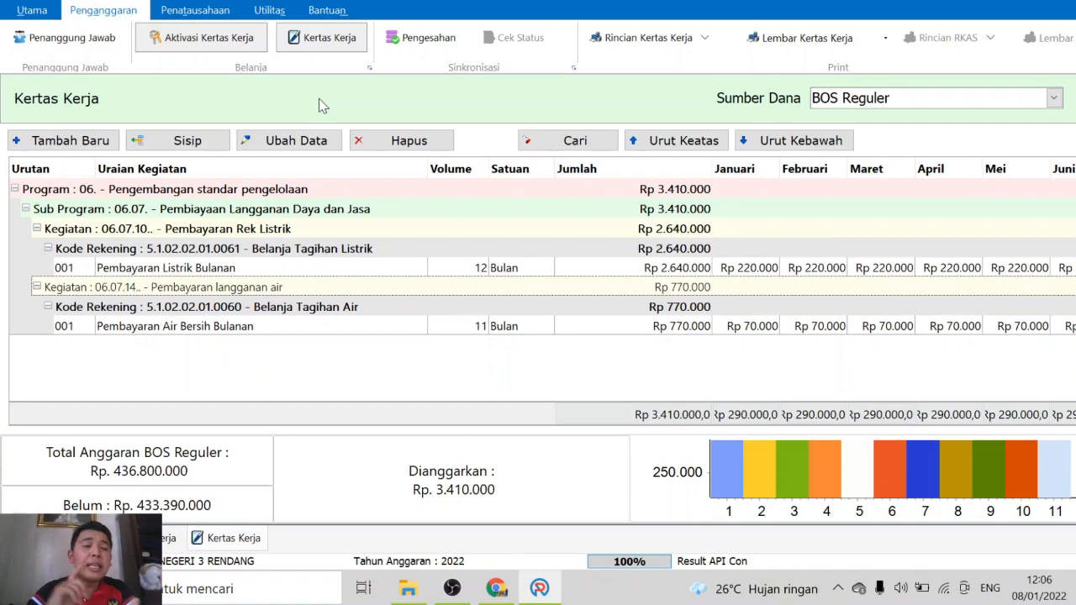
# Start a new entry with the Pembayaran Honor Guru activity, searched as 'honor'
pyautogui.click(51, 148)
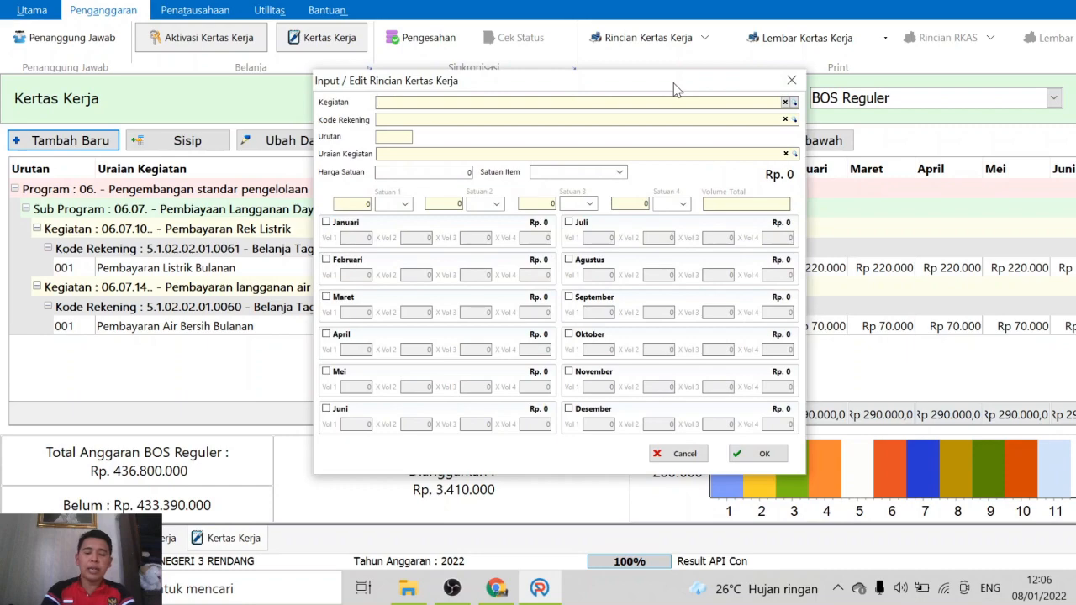
pyautogui.write('onor')
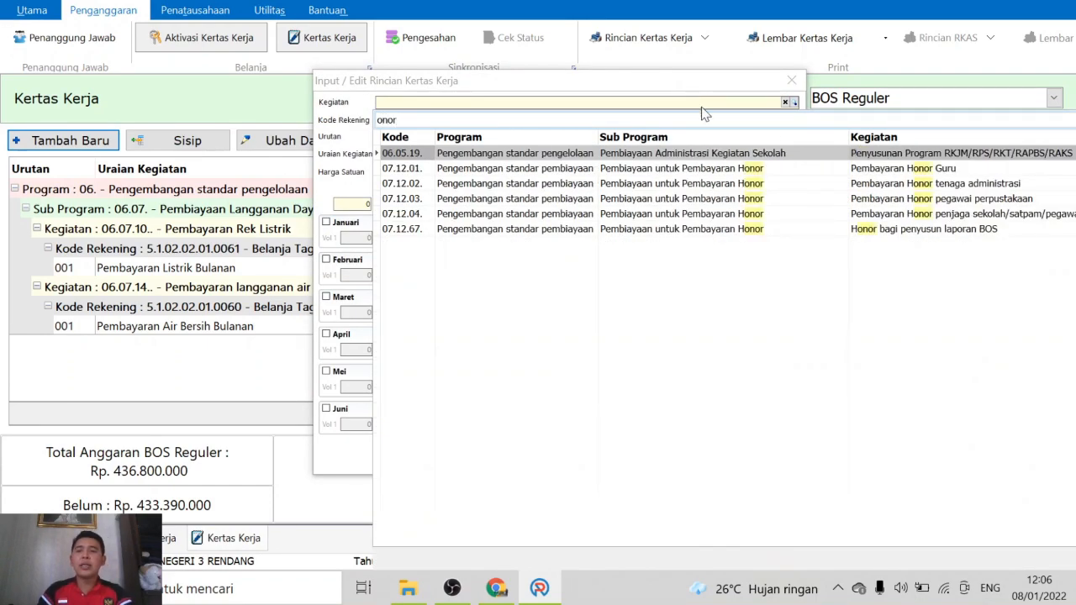
pyautogui.click(939, 173)
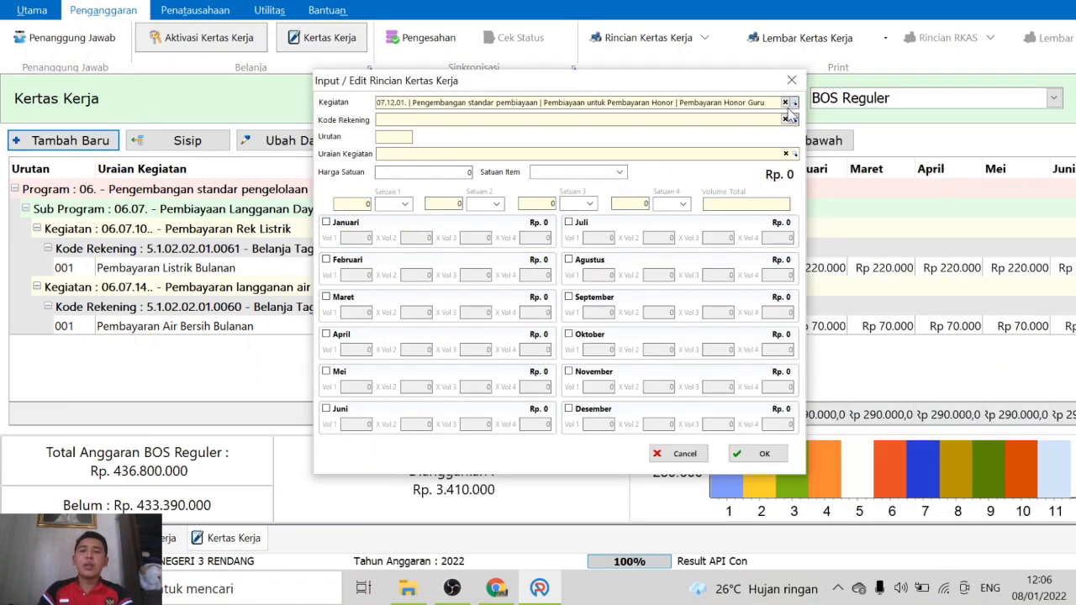
pyautogui.click(793, 103)
pyautogui.write('honor')
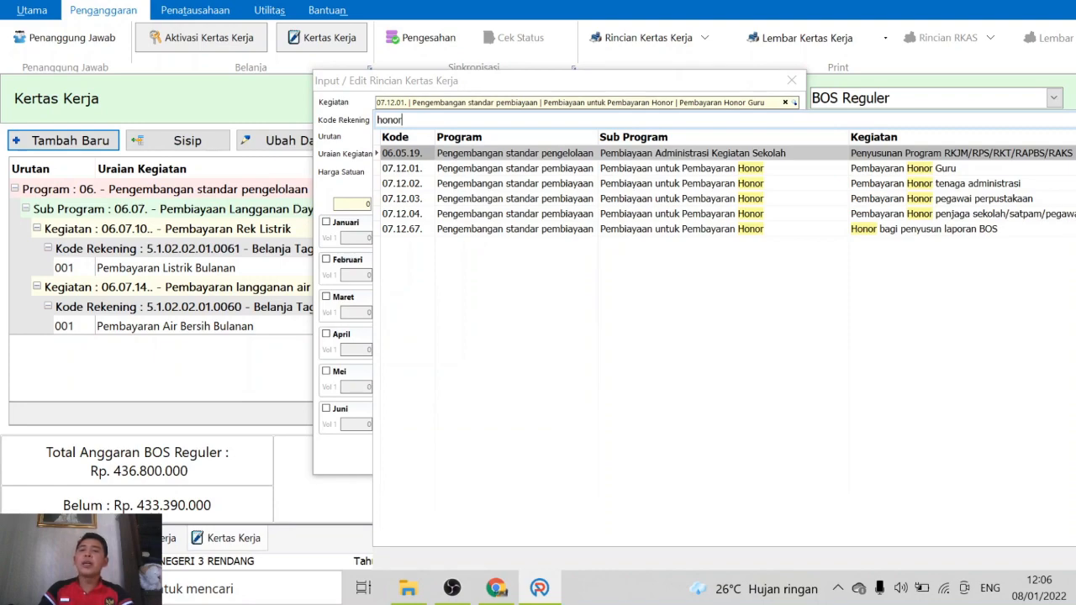
pyautogui.click(922, 171)
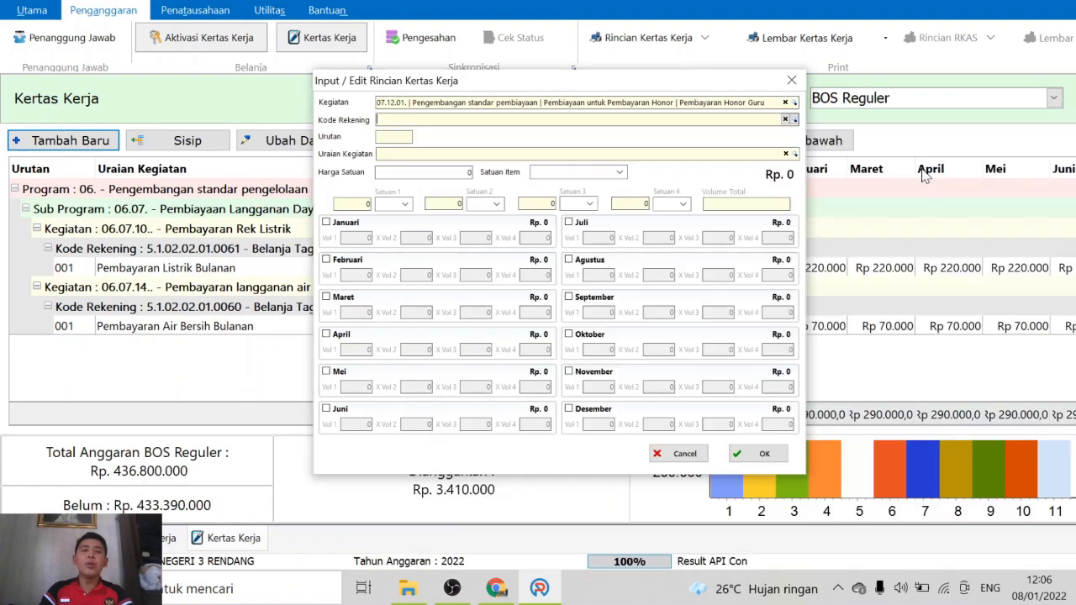
# Search 'jasa' and choose the teacher honorarium services account code
pyautogui.click(795, 120)
pyautogui.write('onor')
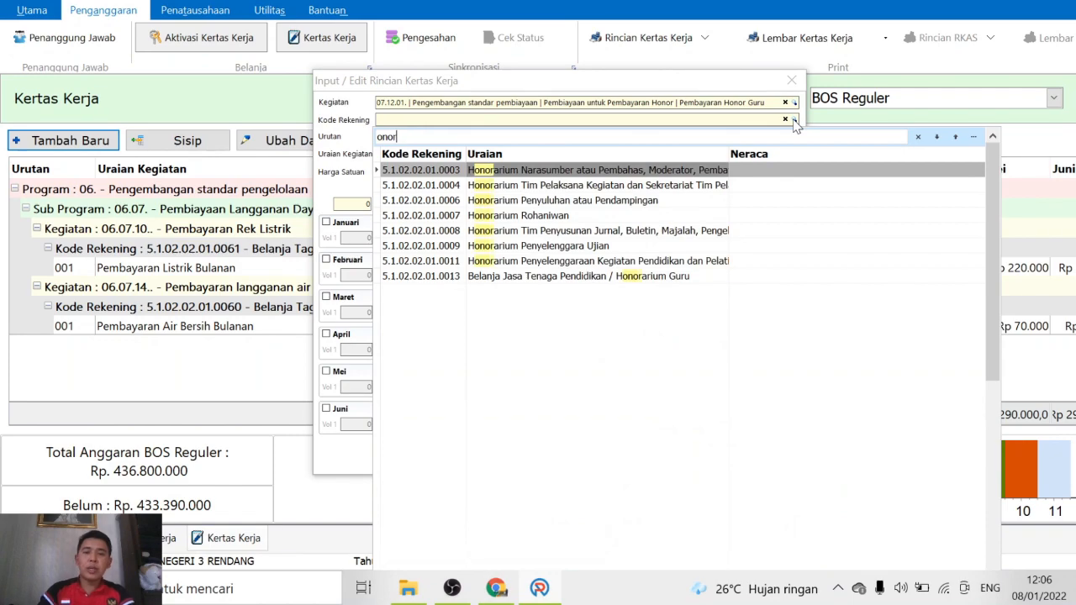
pyautogui.press('BackSpace')
pyautogui.press('BackSpace')
pyautogui.press('BackSpace')
pyautogui.press('BackSpace')
pyautogui.write('h')
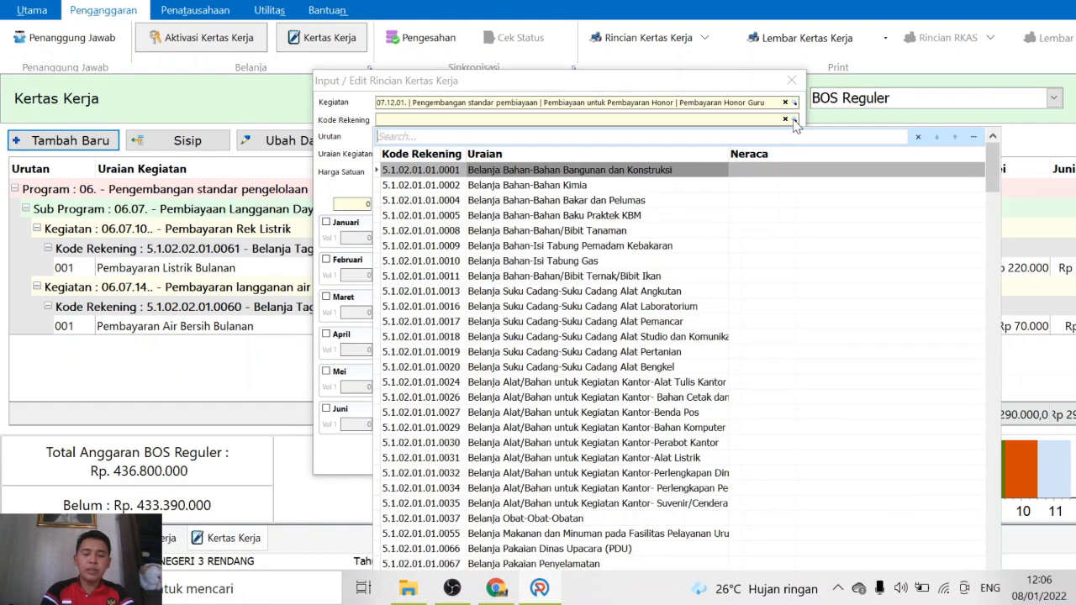
pyautogui.press('BackSpace')
pyautogui.write('jasa')
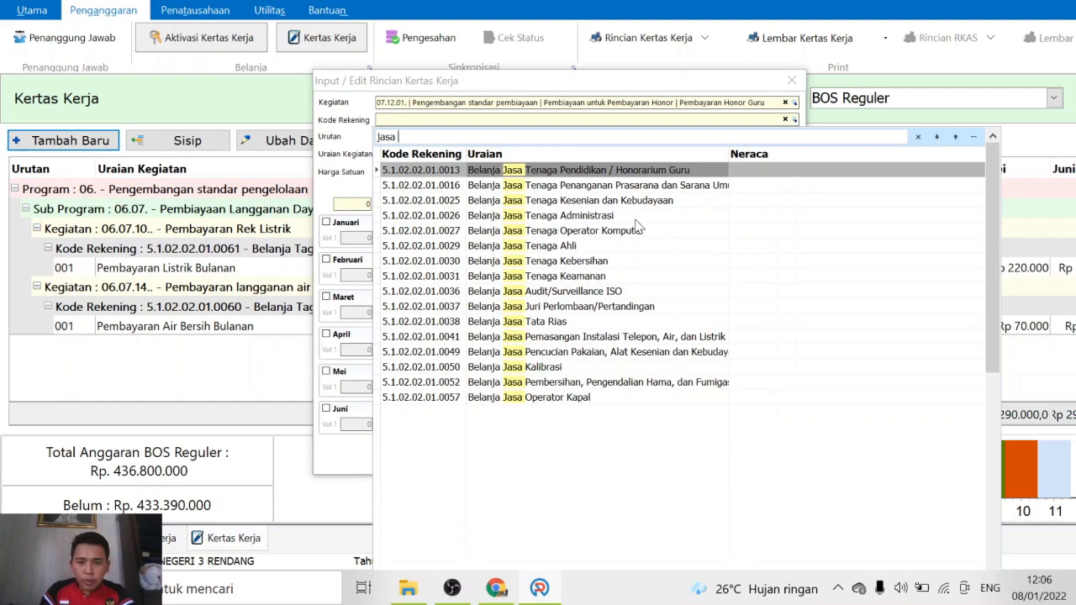
pyautogui.click(577, 173)
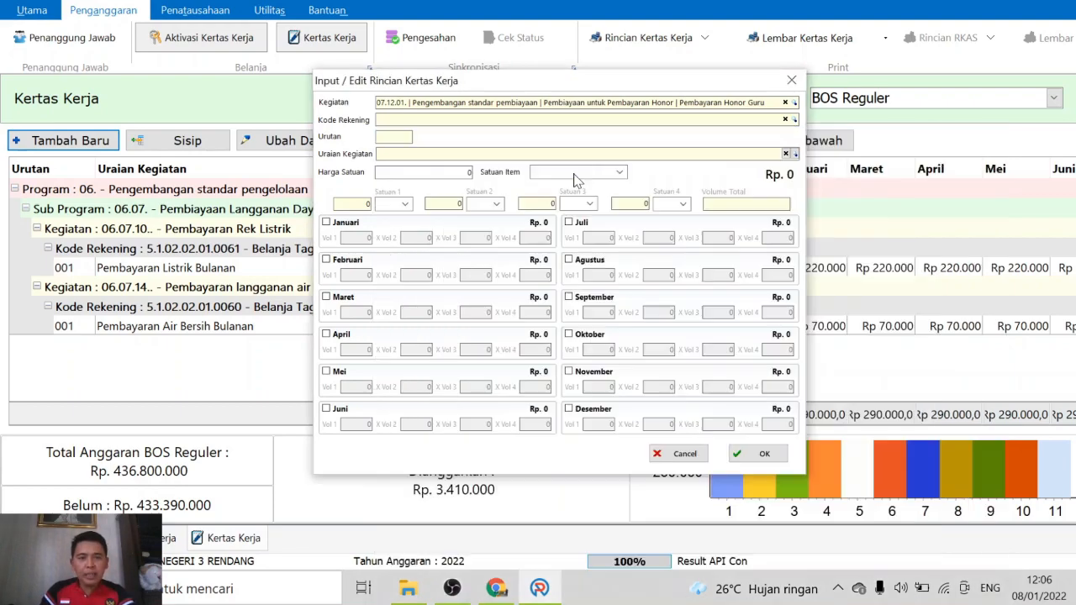
# Check the empty staff list for the description, then discard the honorarium entry
pyautogui.click(795, 155)
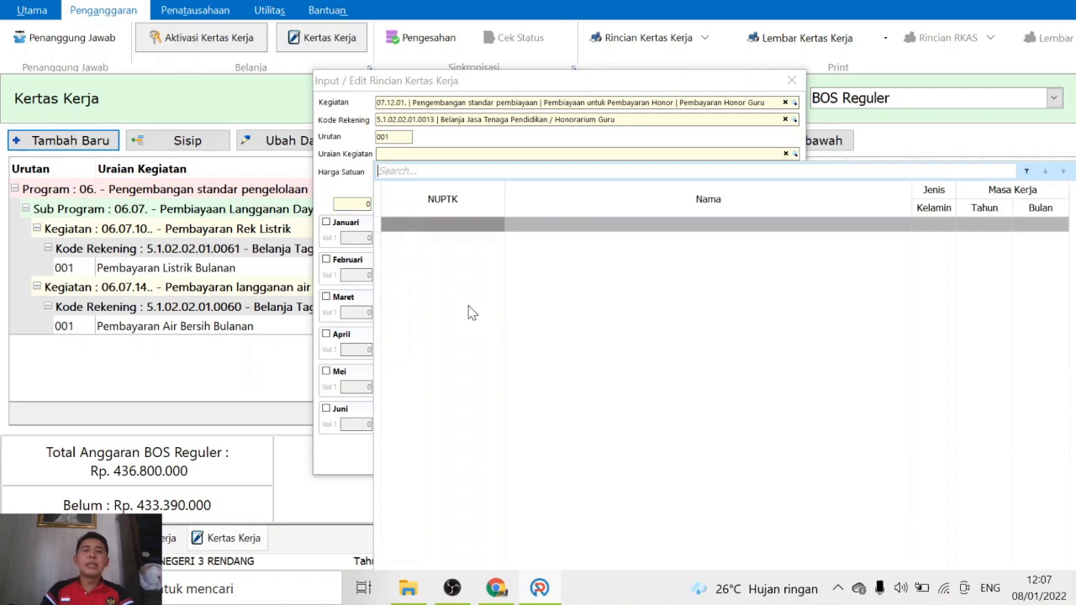
pyautogui.click(796, 155)
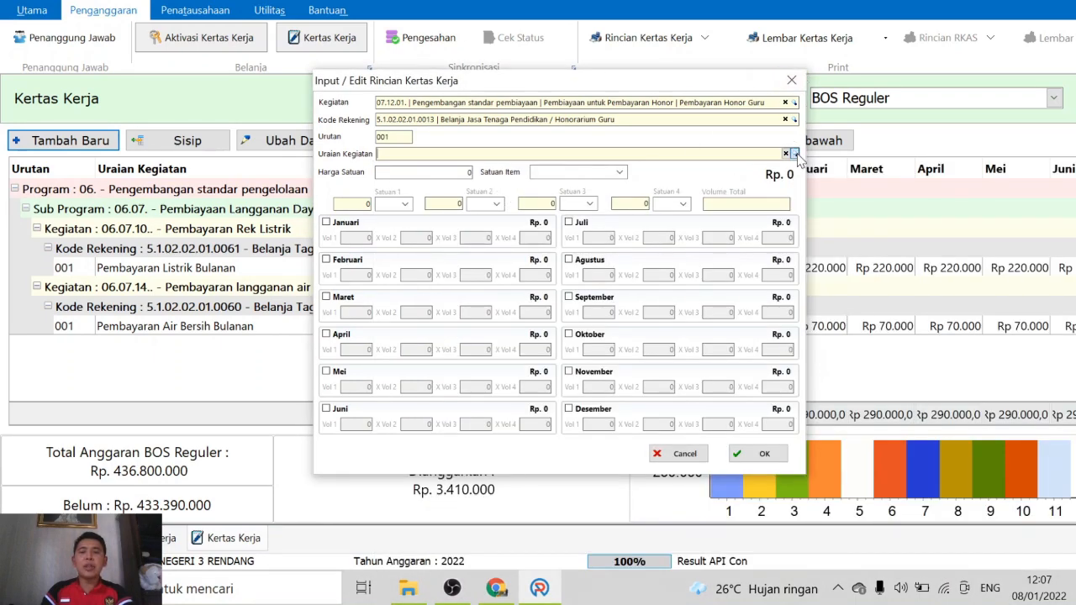
pyautogui.click(797, 156)
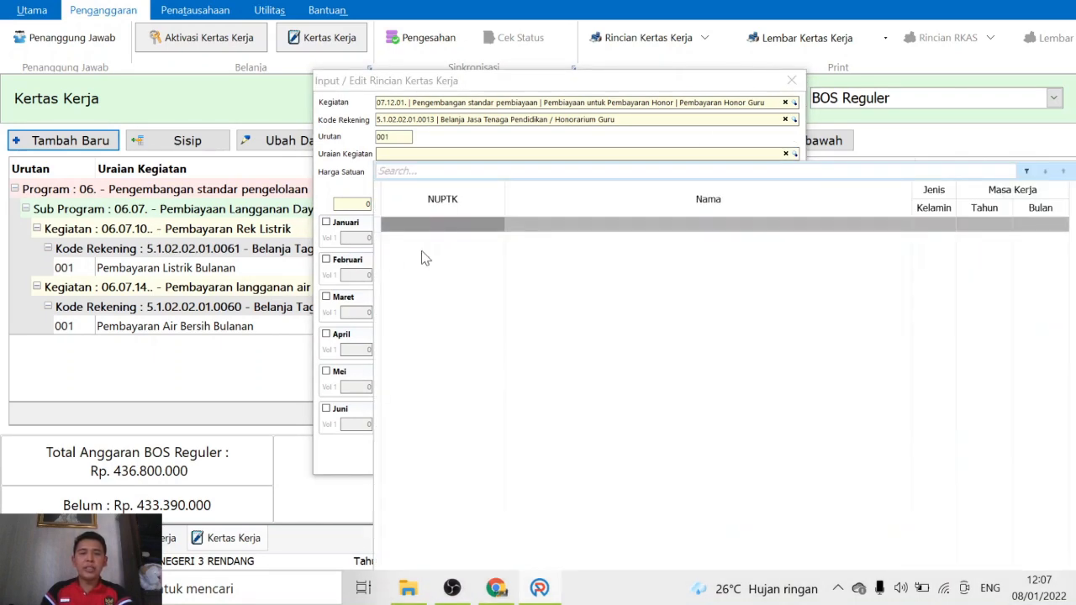
pyautogui.click(793, 79)
pyautogui.click(794, 79)
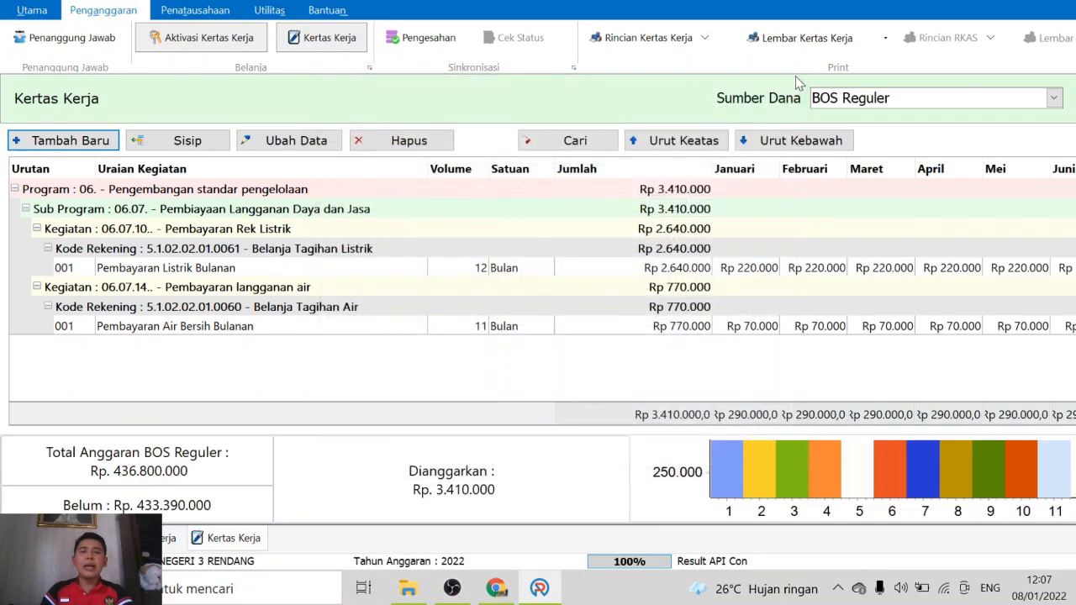
pyautogui.click(32, 12)
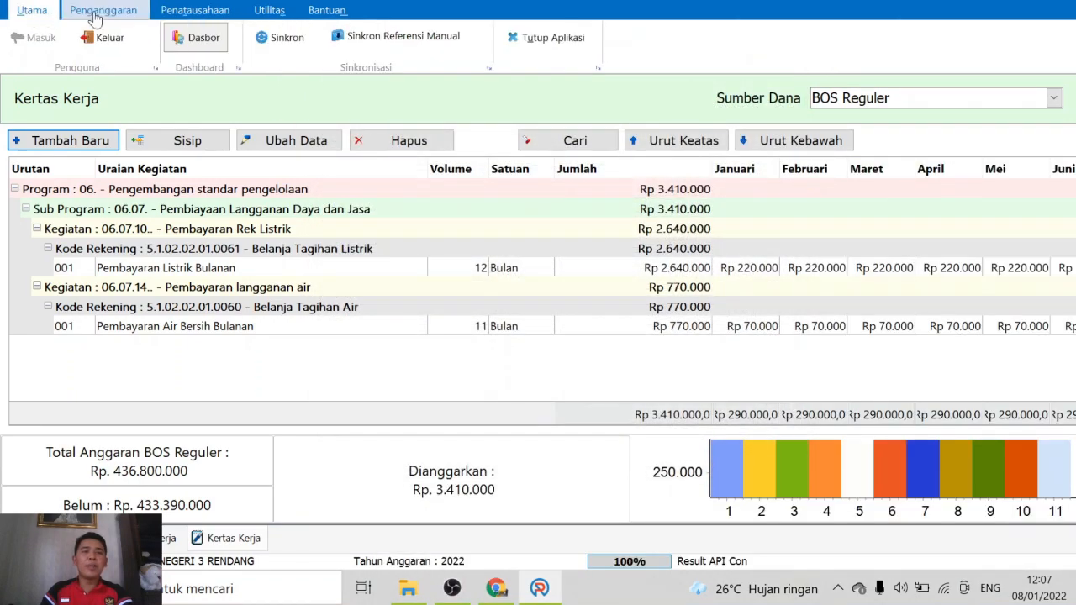
pyautogui.click(289, 42)
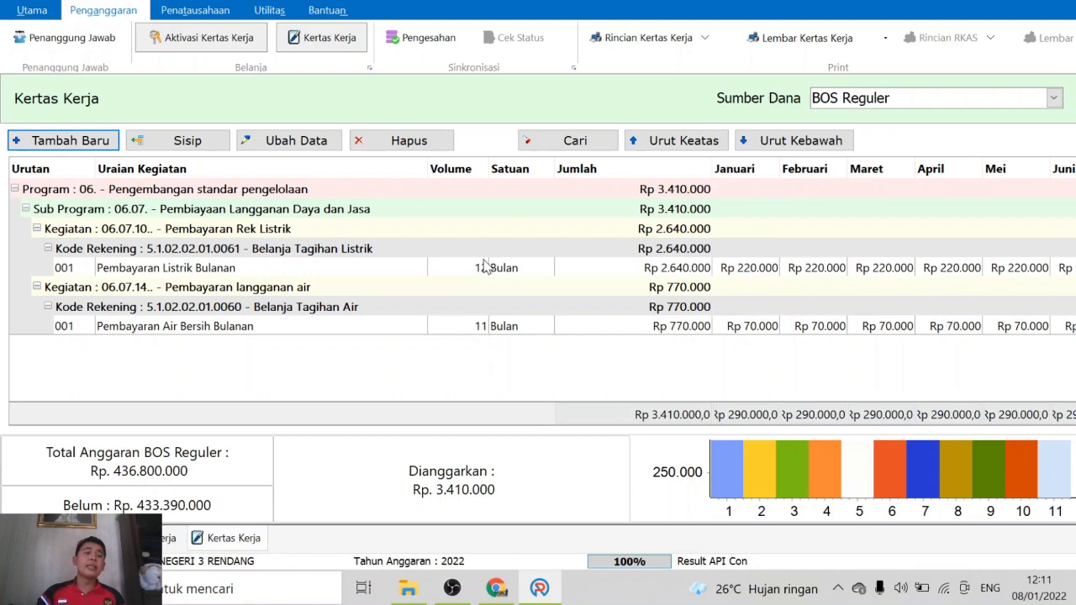
# Start a new entry with activity 06.03.34 Pelaksanaan Lomba Mata Pelajaran, searched as 'lomba'
pyautogui.click(58, 145)
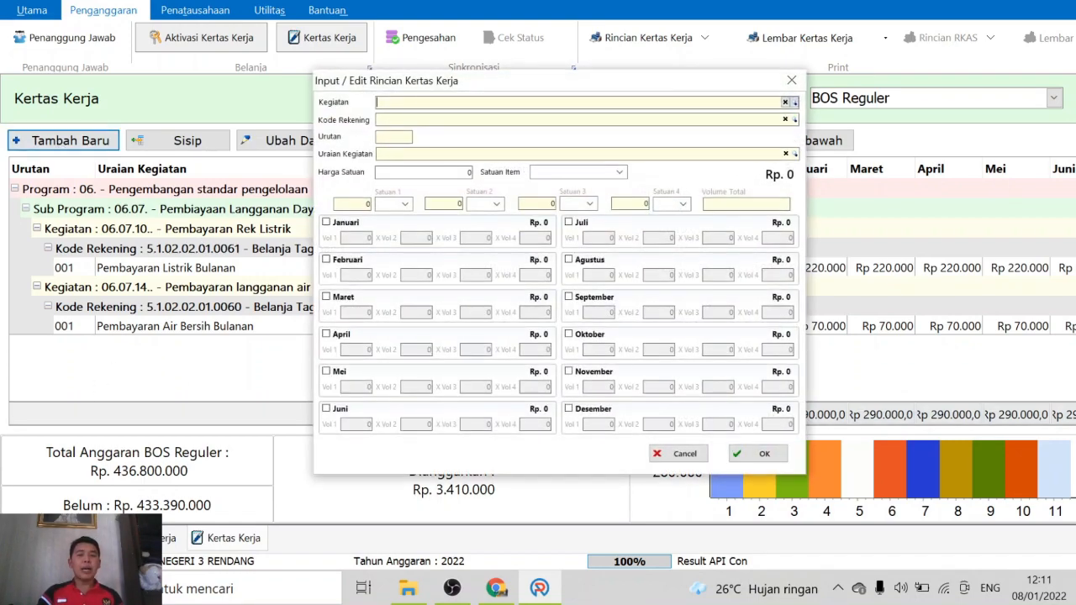
pyautogui.click(794, 103)
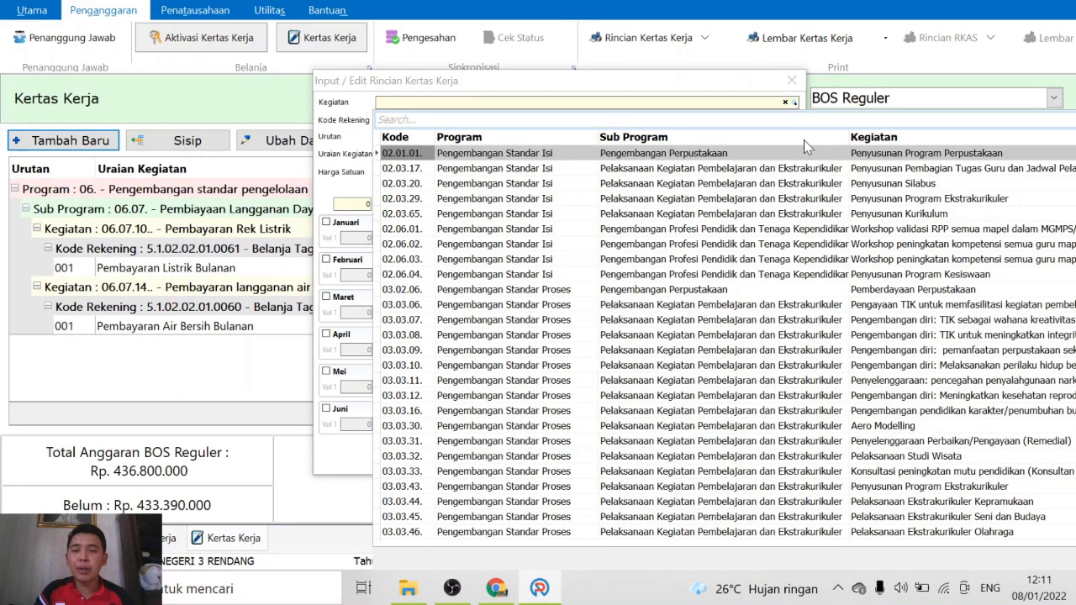
pyautogui.write('lomba')
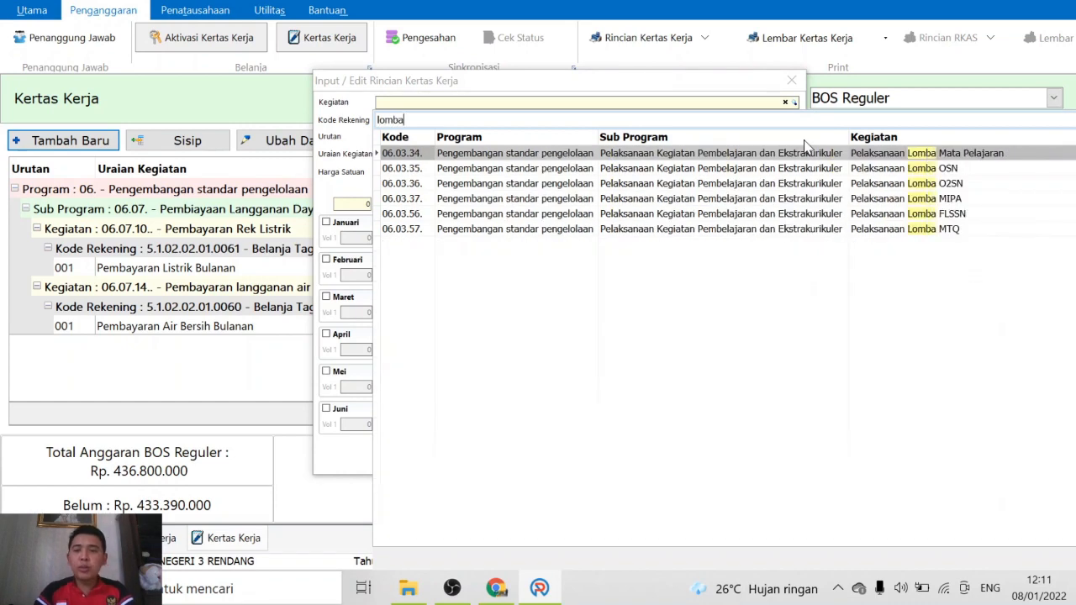
pyautogui.click(991, 158)
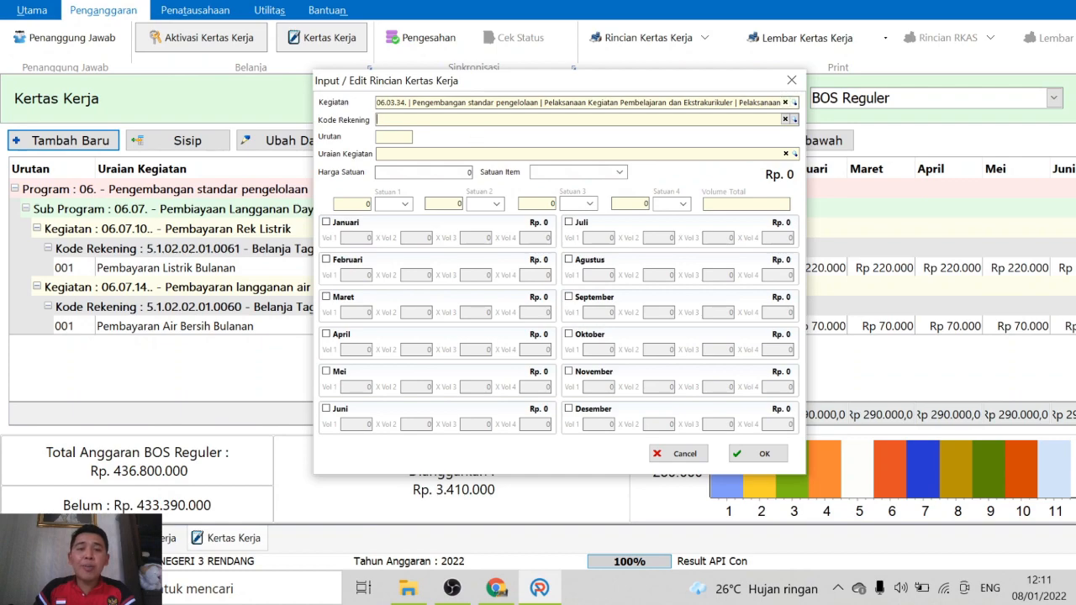
# Set account 5.1.02.02.01.0037 Belanja Jasa Juri Perlombaan/Pertandingan by searching 'jur'
pyautogui.click(475, 122)
pyautogui.write('ono')
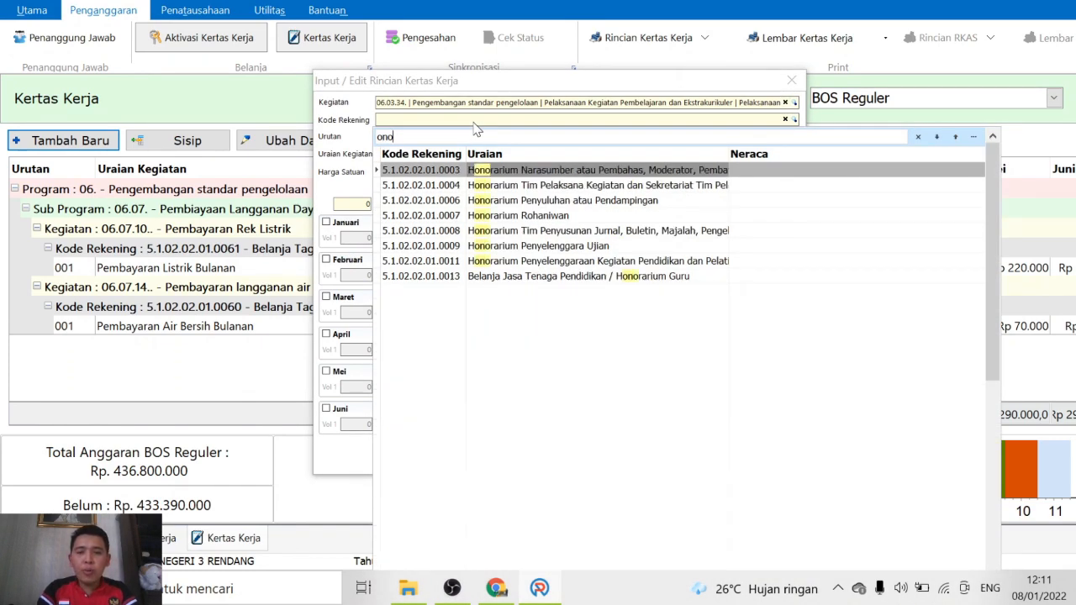
pyautogui.press('BackSpace')
pyautogui.press('BackSpace')
pyautogui.press('BackSpace')
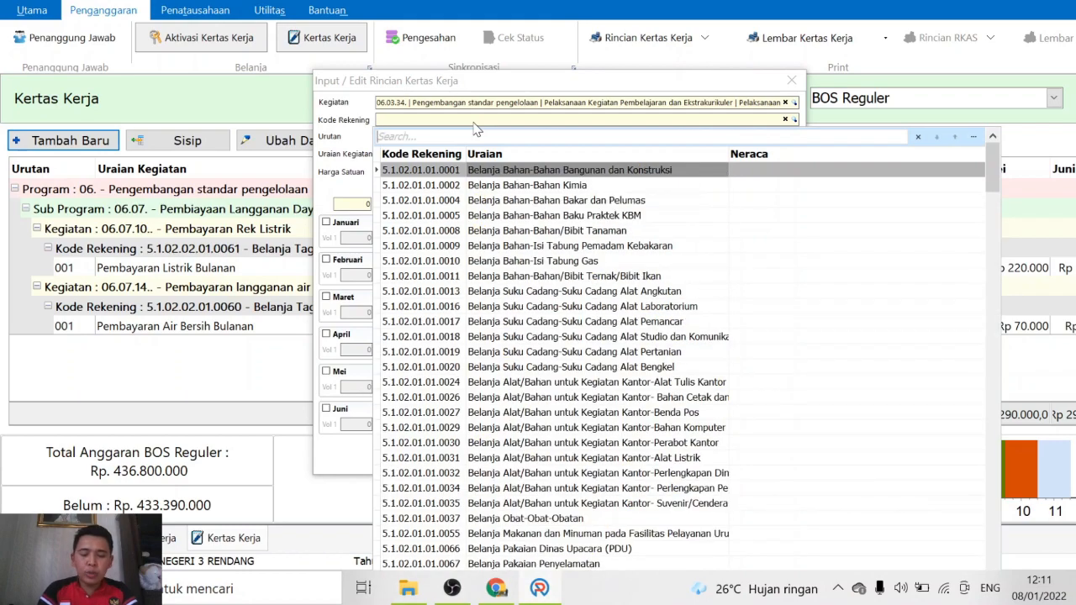
pyautogui.write('jur')
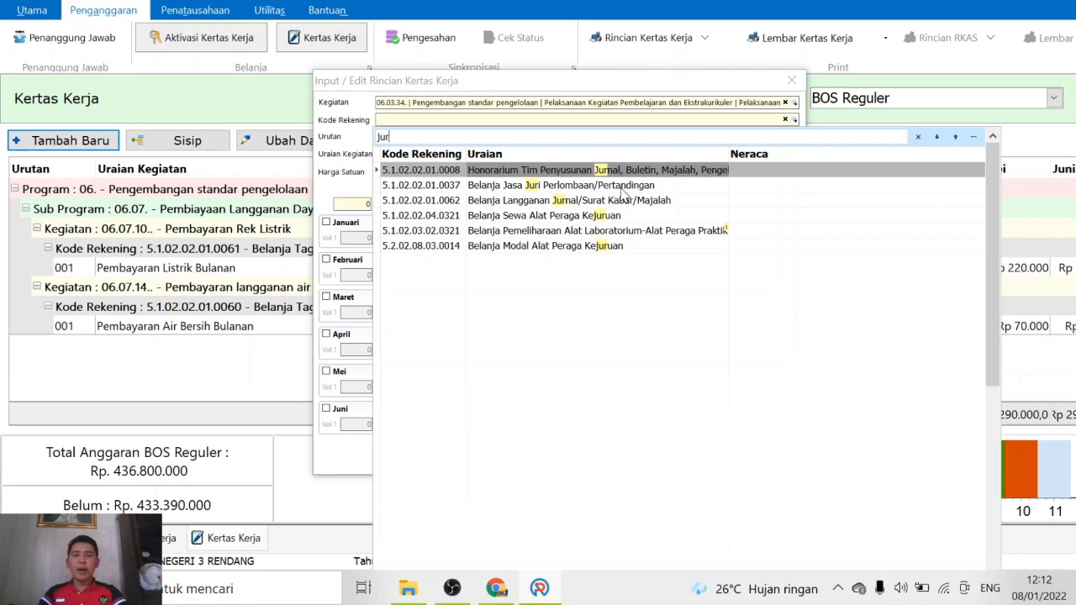
pyautogui.click(624, 187)
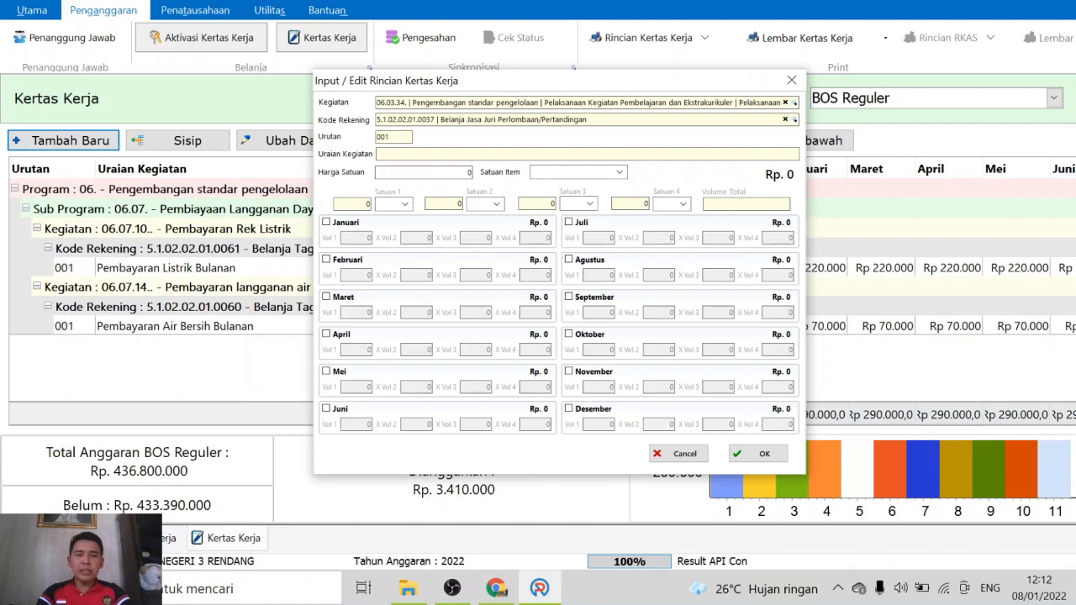
# Type 'Biaya Pendaftaran Lomba akademik dan non akademik' as the description, then cancel the entry
pyautogui.write('B')
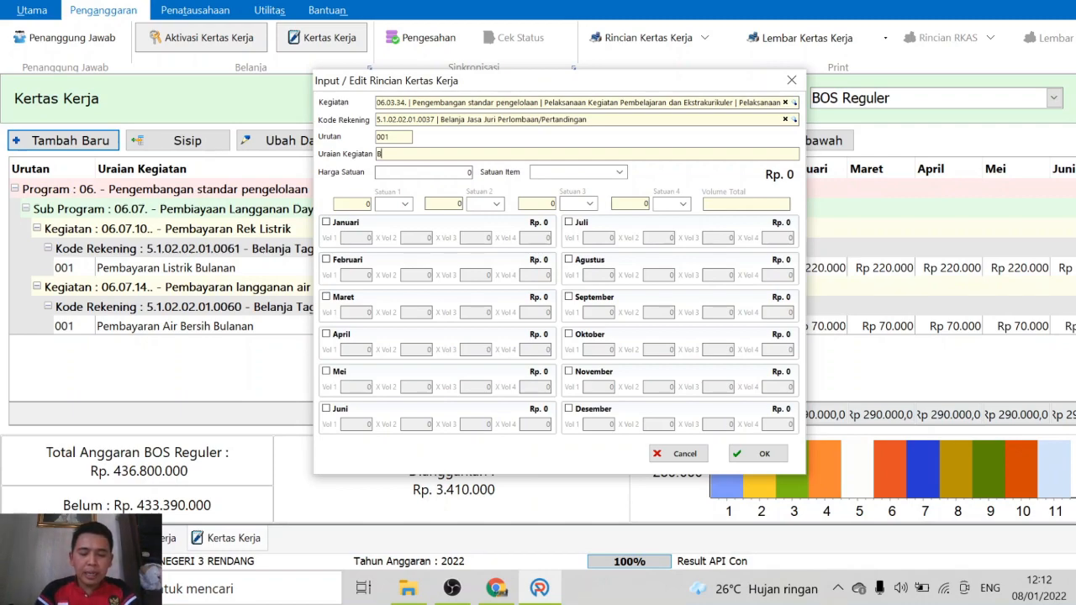
pyautogui.write('iatya ')
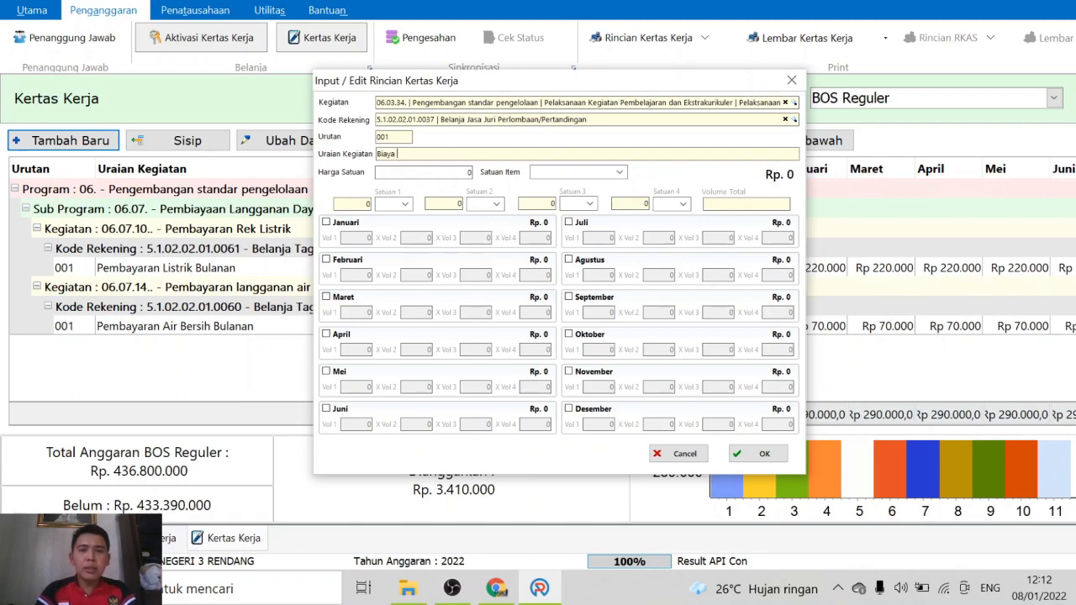
pyautogui.write('Pendaftaran')
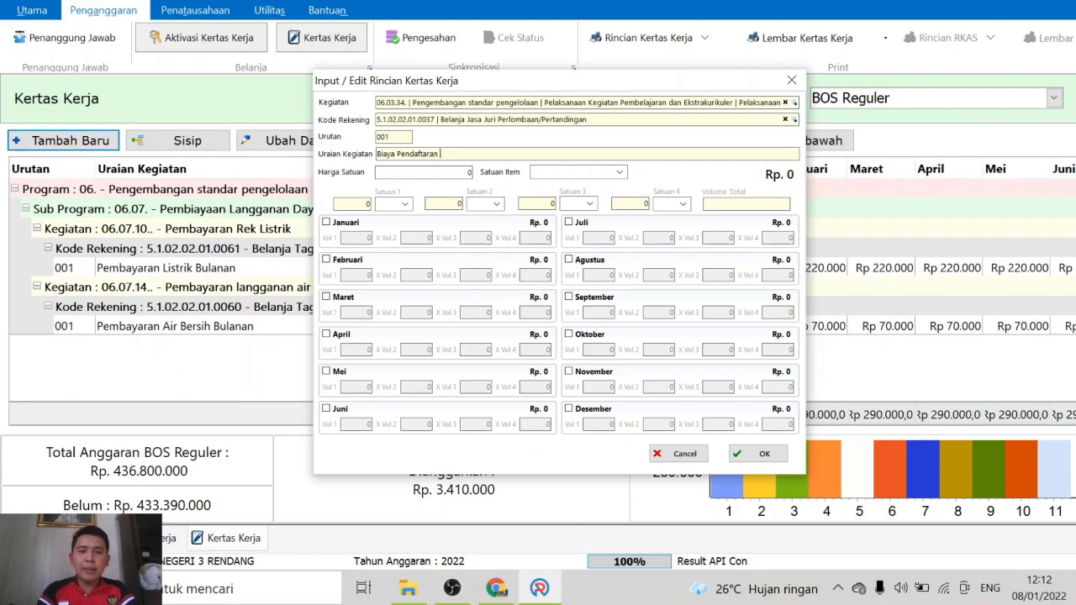
pyautogui.write(' Lomba')
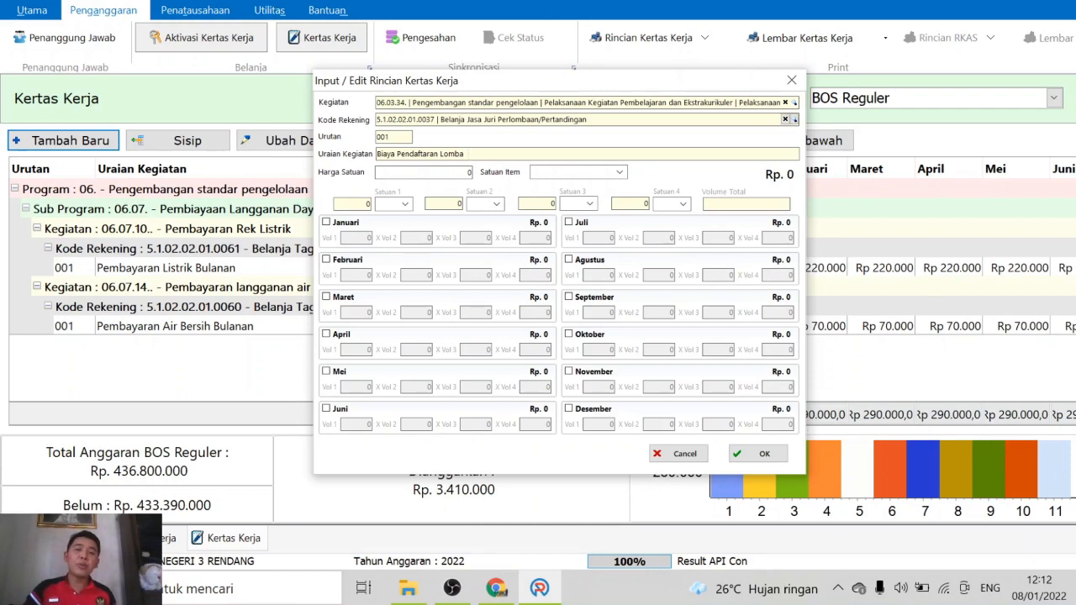
pyautogui.moveTo(437, 119); pyautogui.dragTo(588, 118)
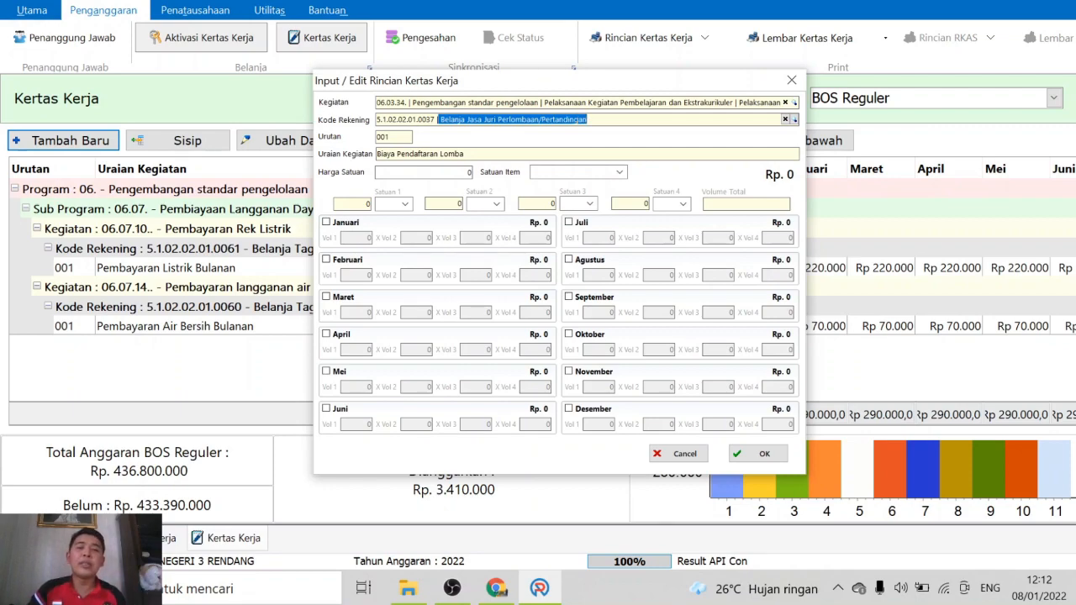
pyautogui.click(478, 154)
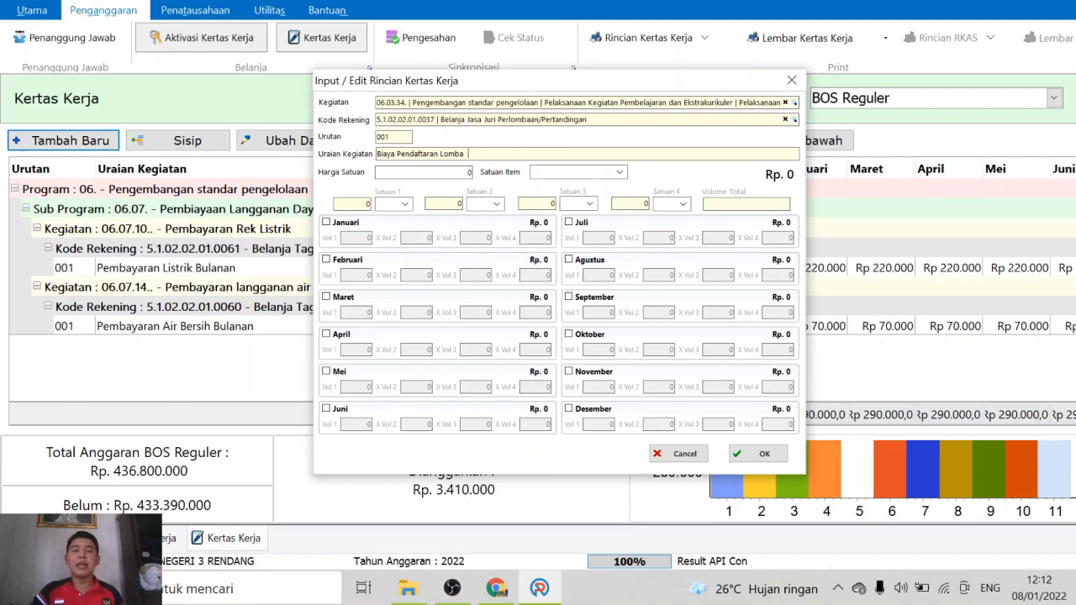
pyautogui.write('a')
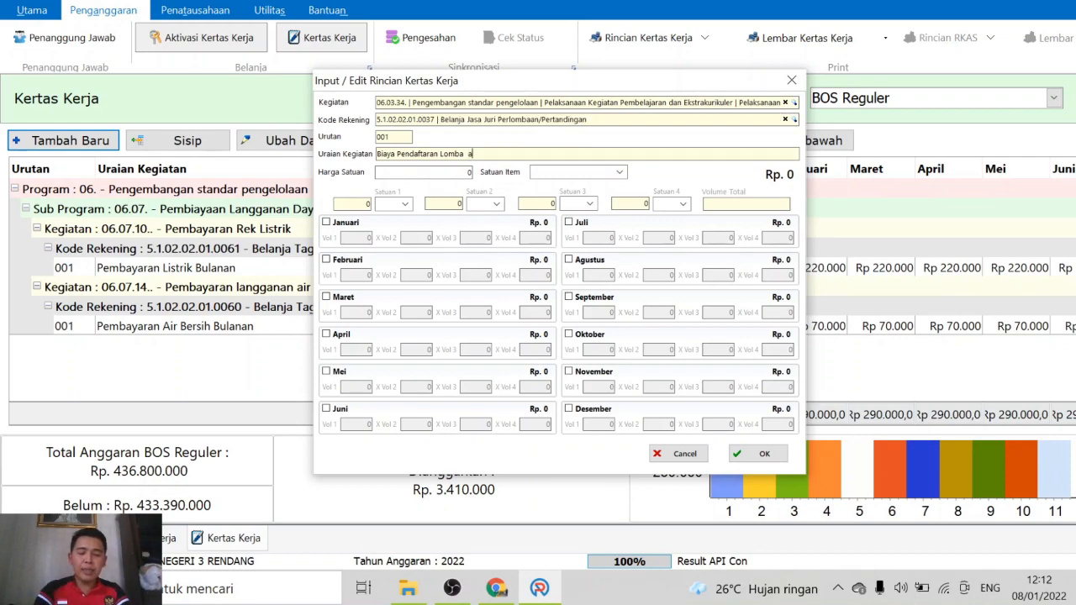
pyautogui.write('kademik')
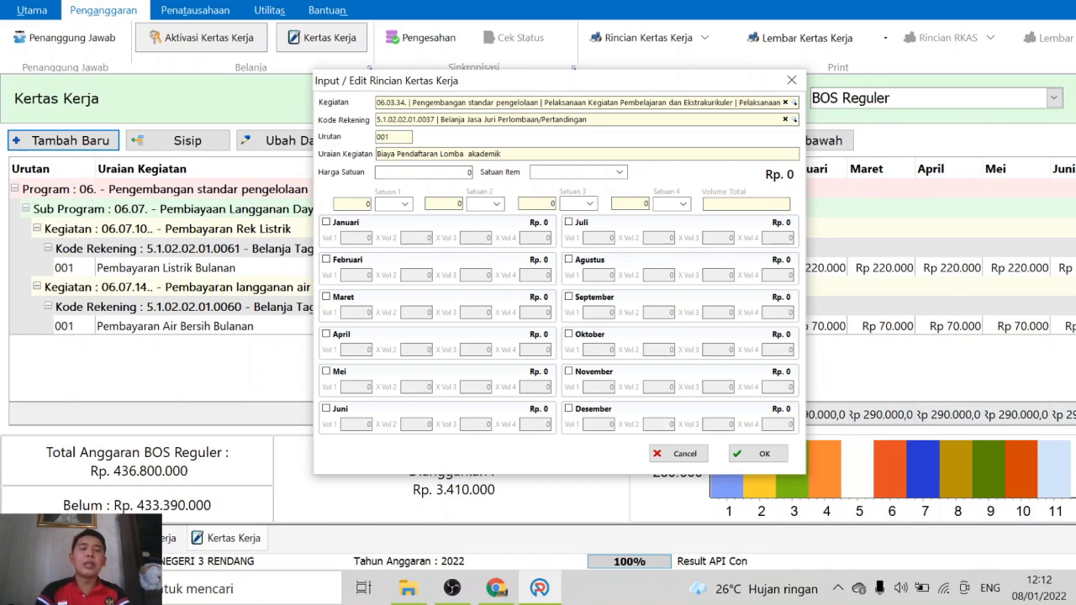
pyautogui.write(' dan')
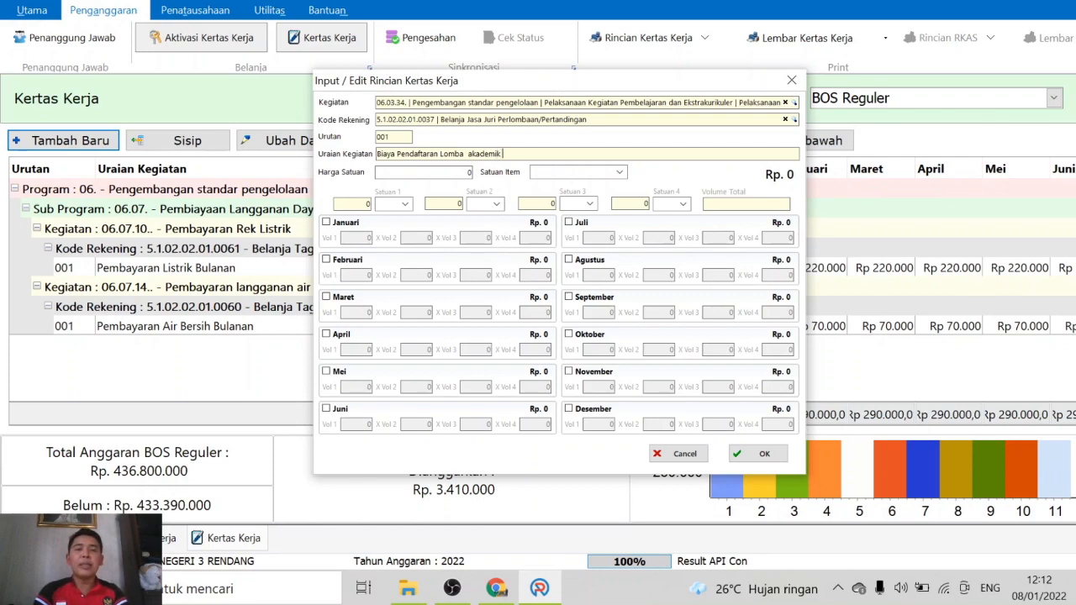
pyautogui.press('BackSpace')
pyautogui.press('BackSpace')
pyautogui.press('BackSpace')
pyautogui.press('BackSpace')
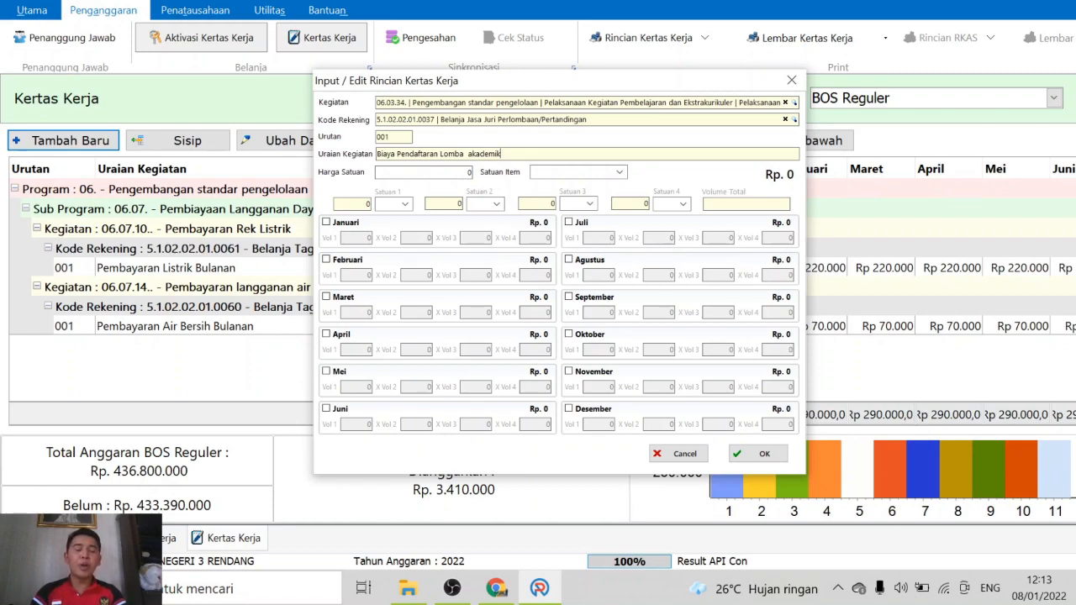
pyautogui.write('dan m')
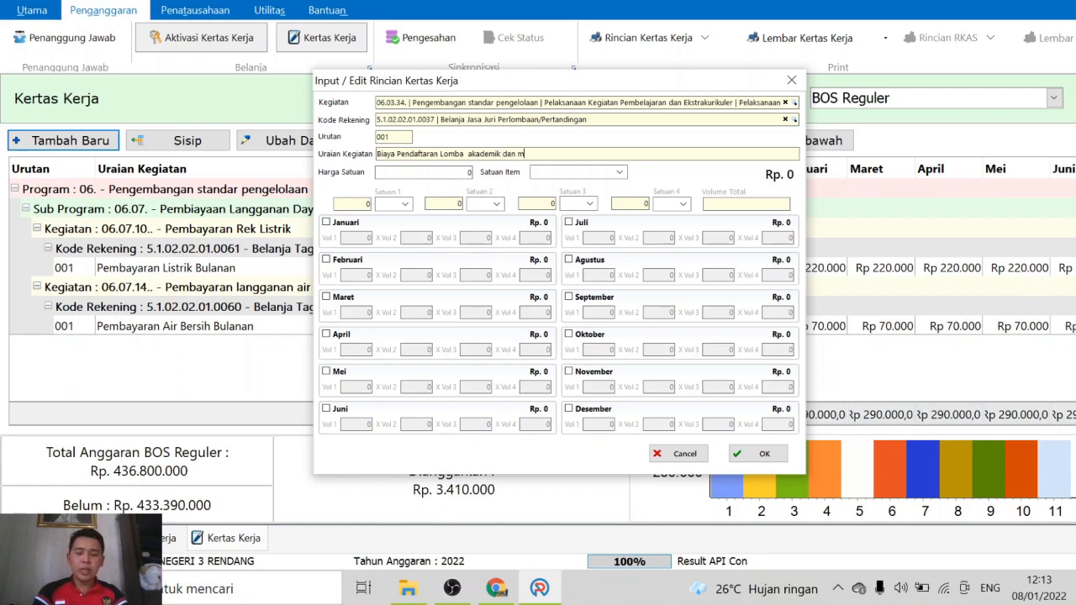
pyautogui.press('BackSpace')
pyautogui.write('non akademik')
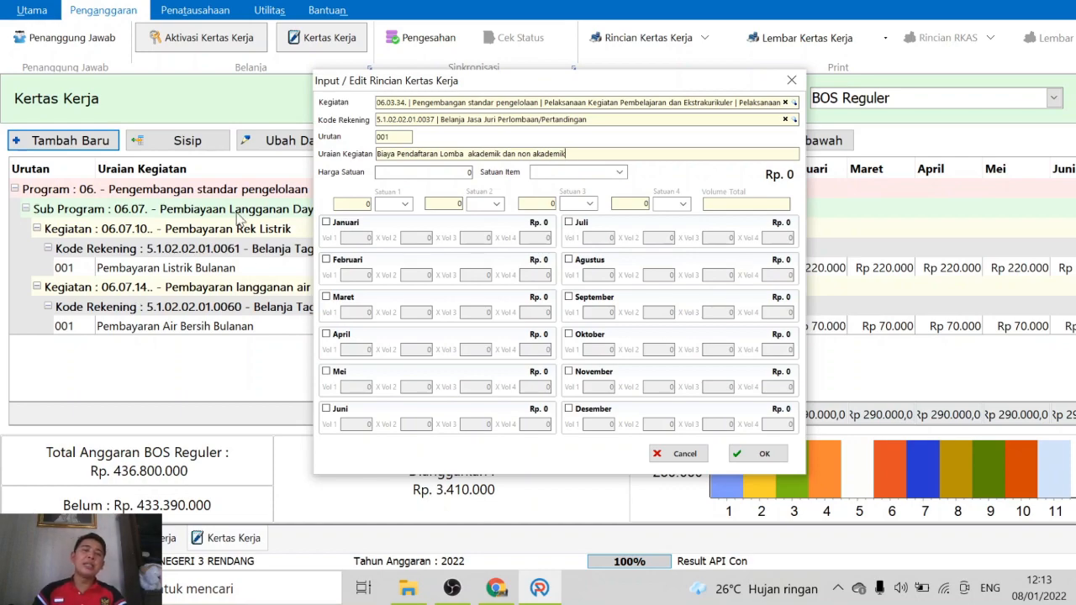
pyautogui.click(686, 455)
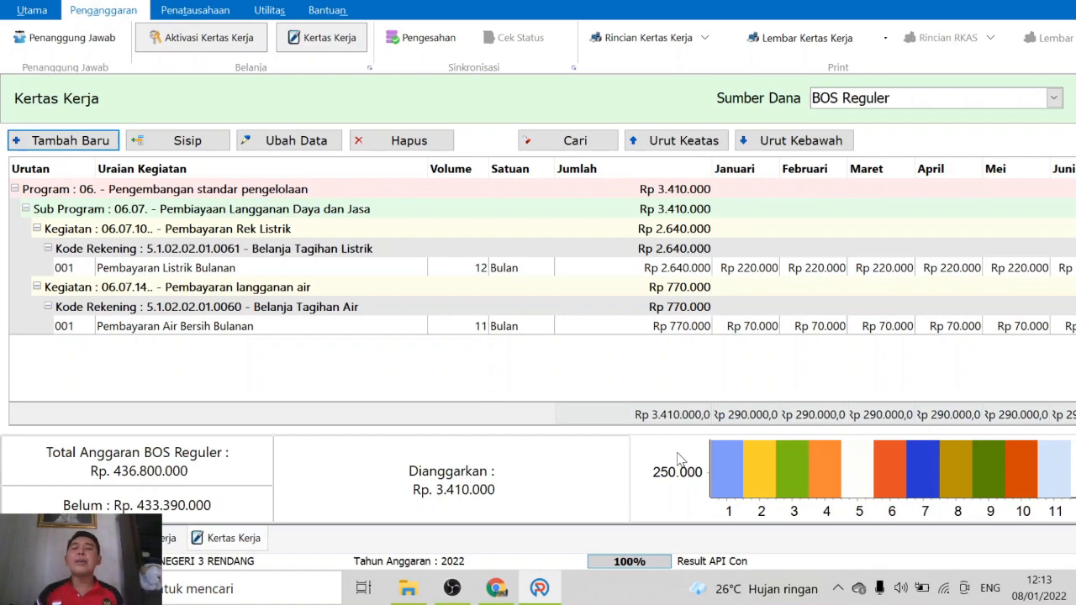